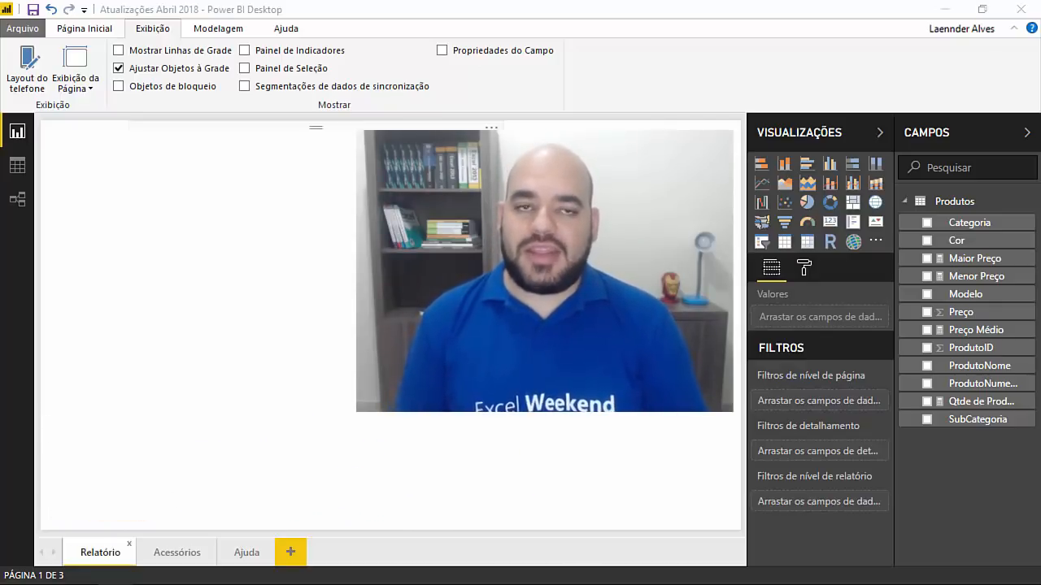
Insert an Ajuda button on the Relatório page and place it between the Categoria slicer and the price range slider.
left_click(476, 7)
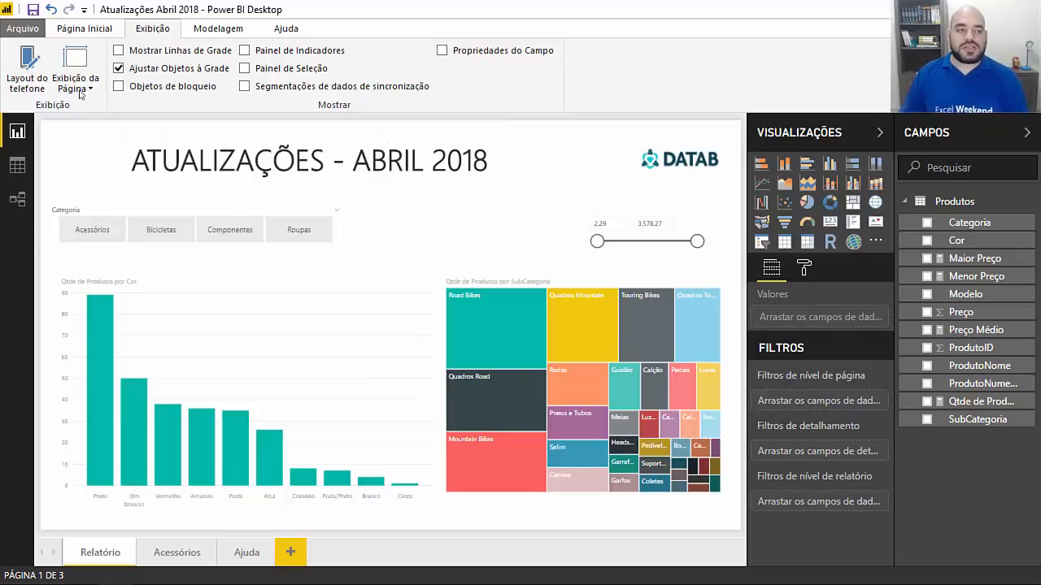
left_click(64, 32)
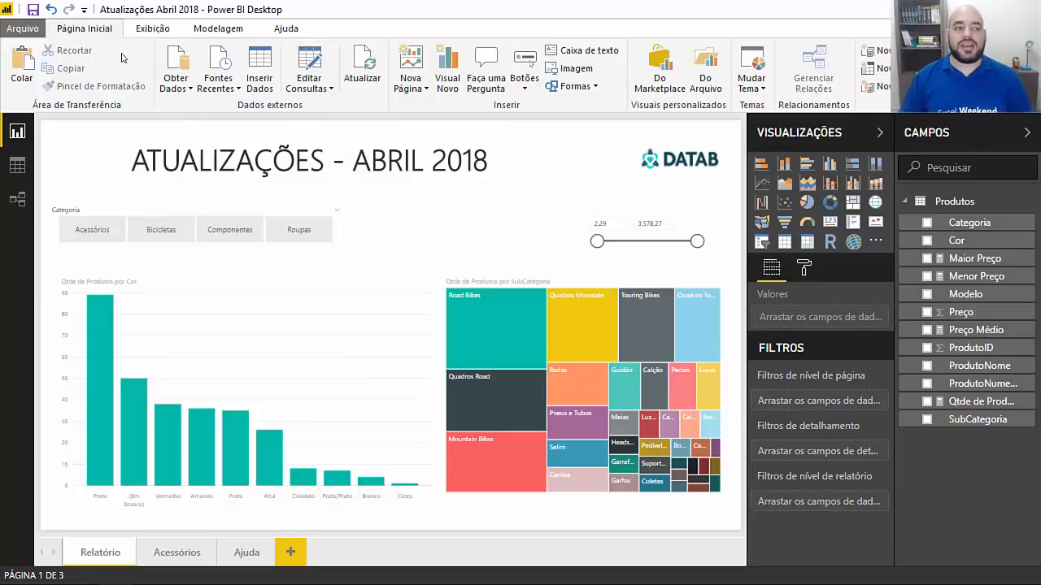
left_click(524, 69)
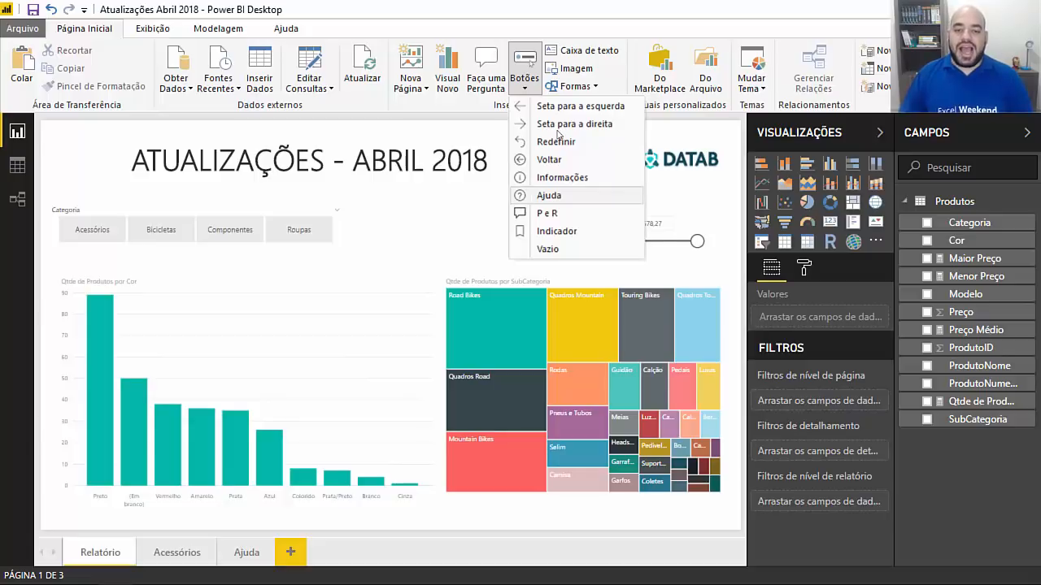
left_click(549, 195)
left_click_drag(67, 136, 540, 234)
left_click(561, 228)
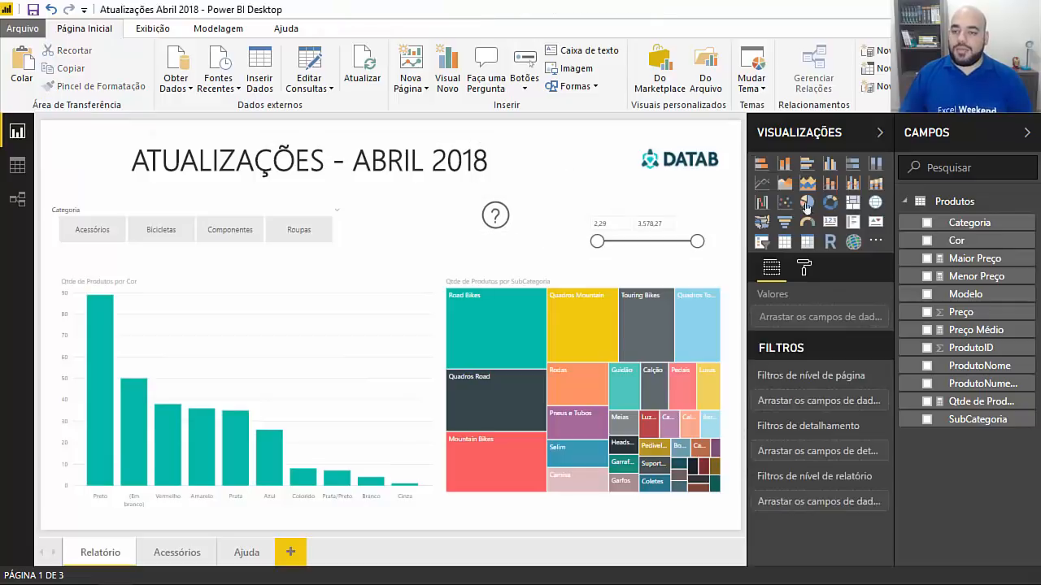
Turn on the help button's text and set it to AJUDA.
left_click(499, 197)
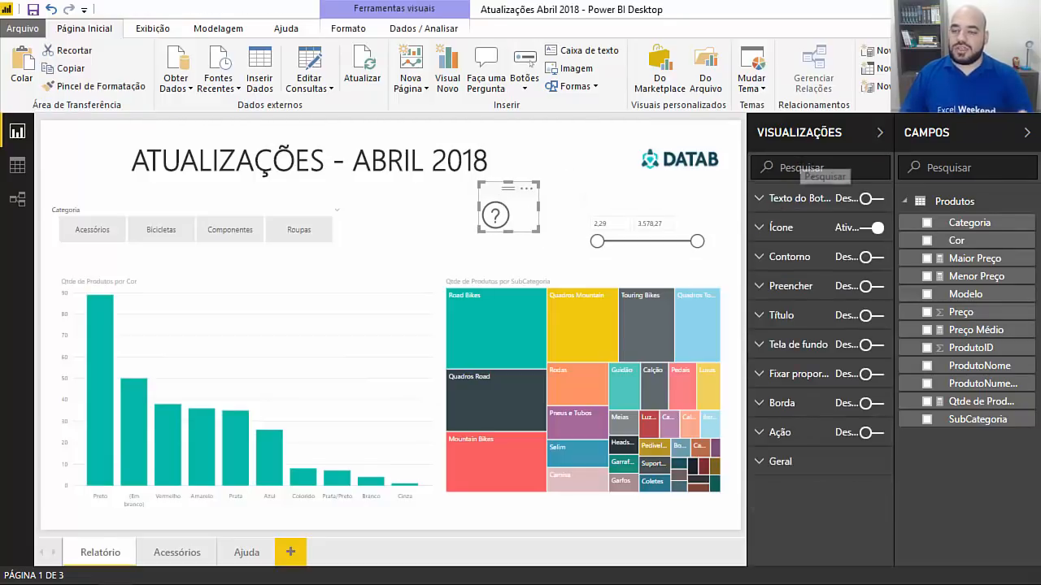
left_click(781, 204)
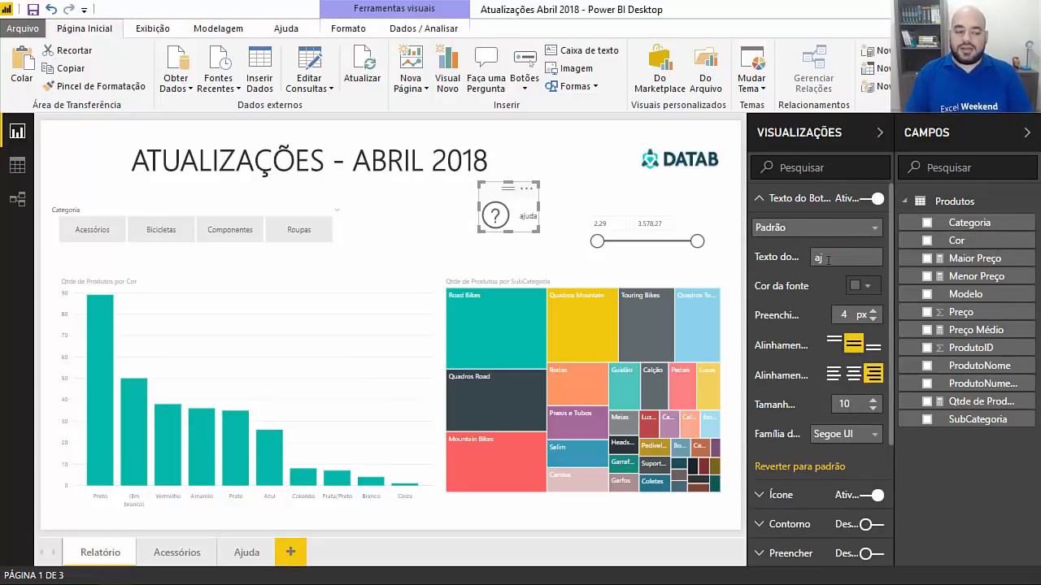
left_click(827, 257)
type("AJUDA")
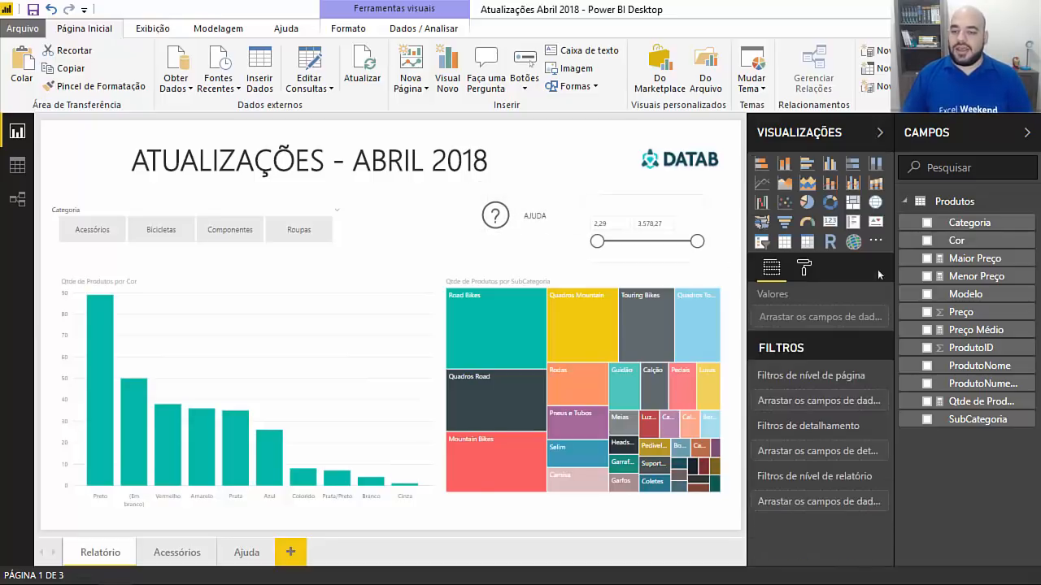
Increase the AJUDA button's text size to 13 and shift the button slightly down and to the left.
left_click(505, 203)
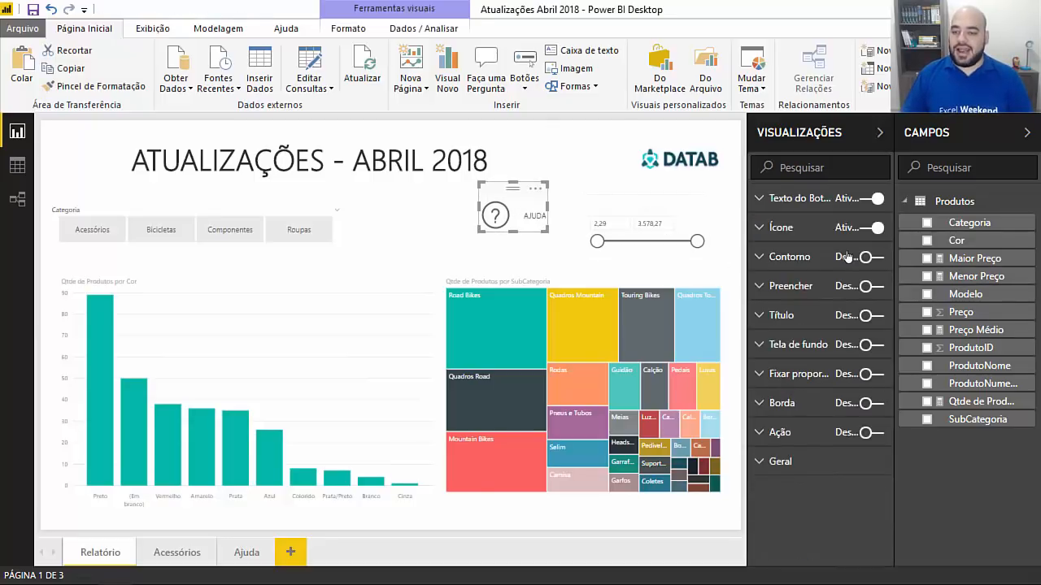
left_click(785, 200)
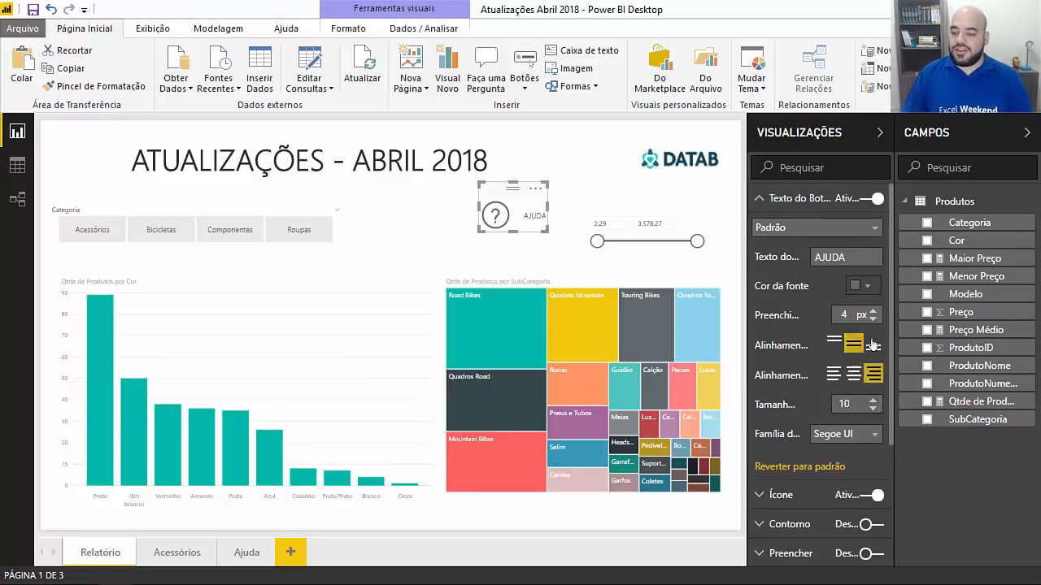
left_click(873, 399)
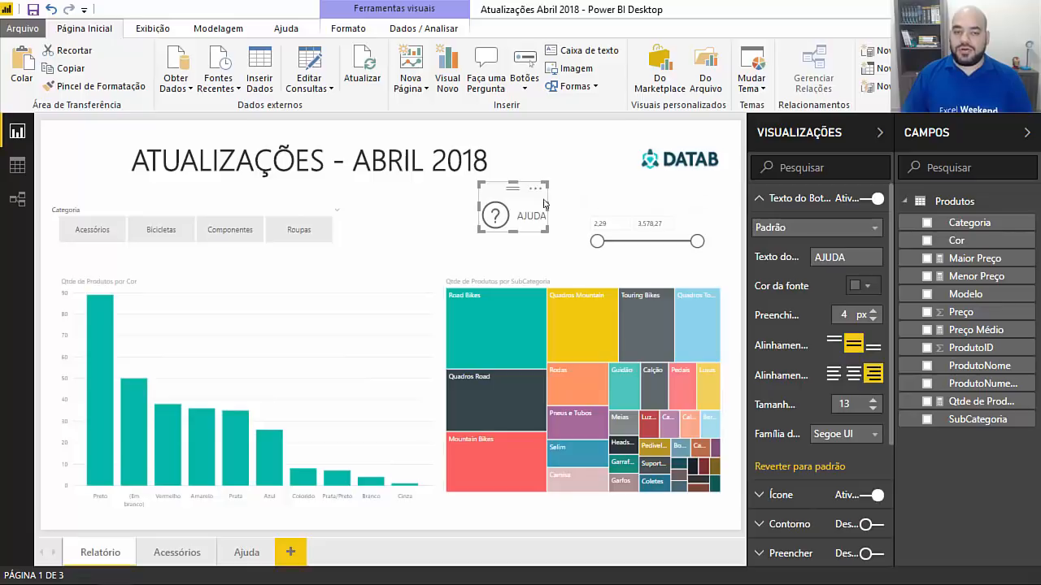
left_click_drag(522, 192, 513, 200)
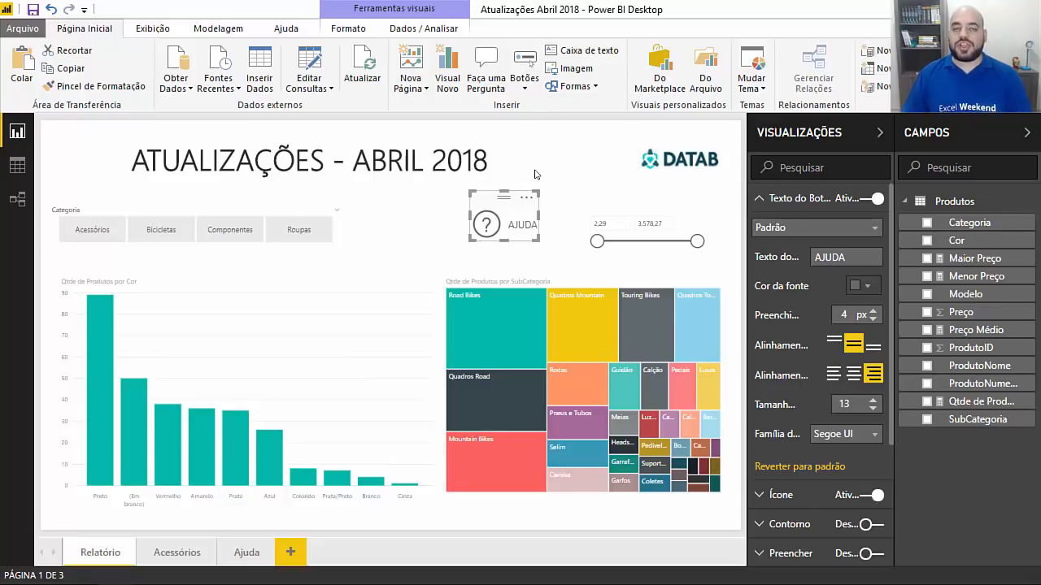
Turn on the AJUDA button's action and review the available action types.
left_click(785, 198)
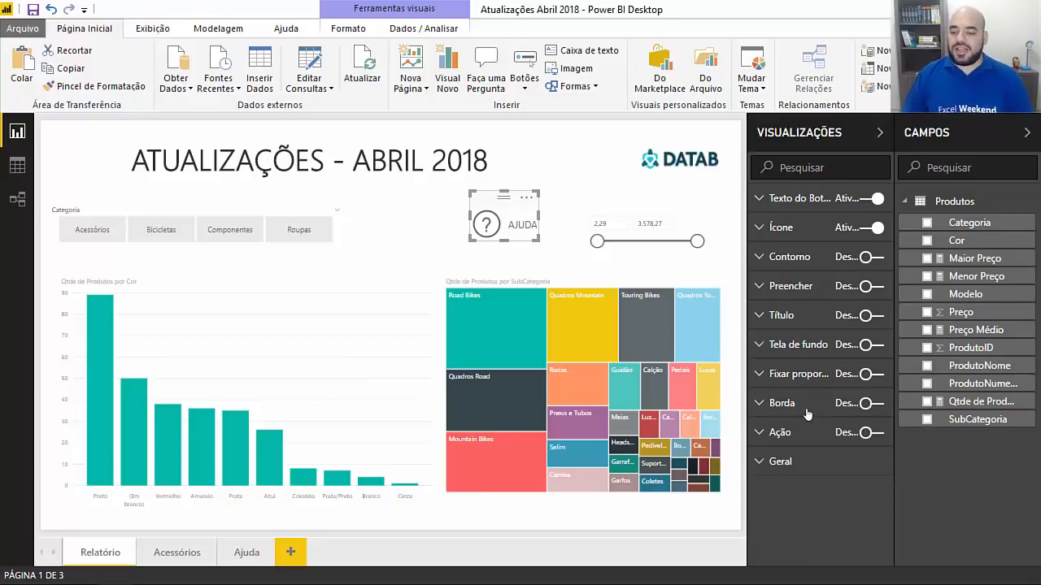
left_click(783, 433)
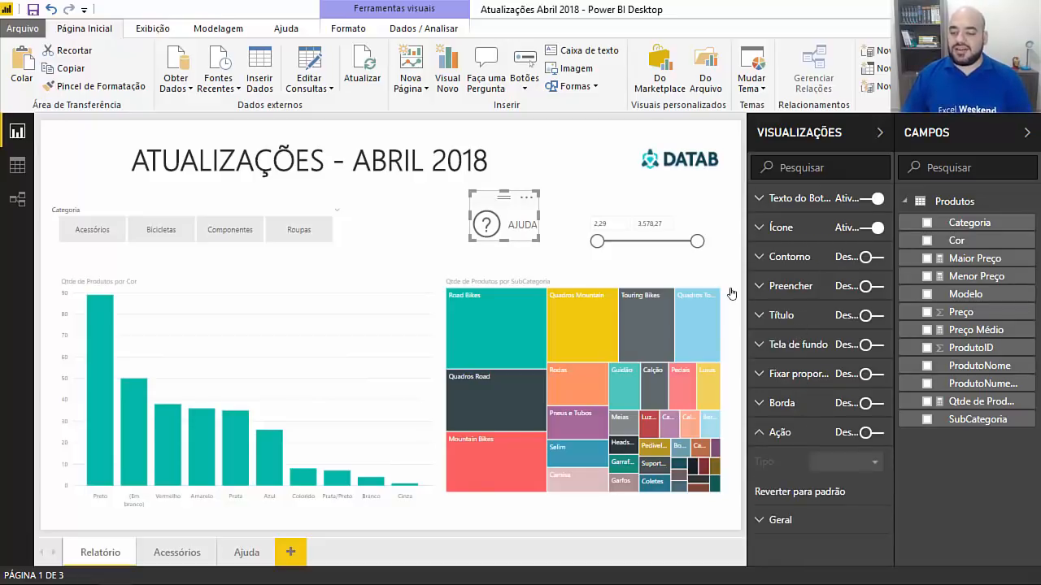
left_click(872, 436)
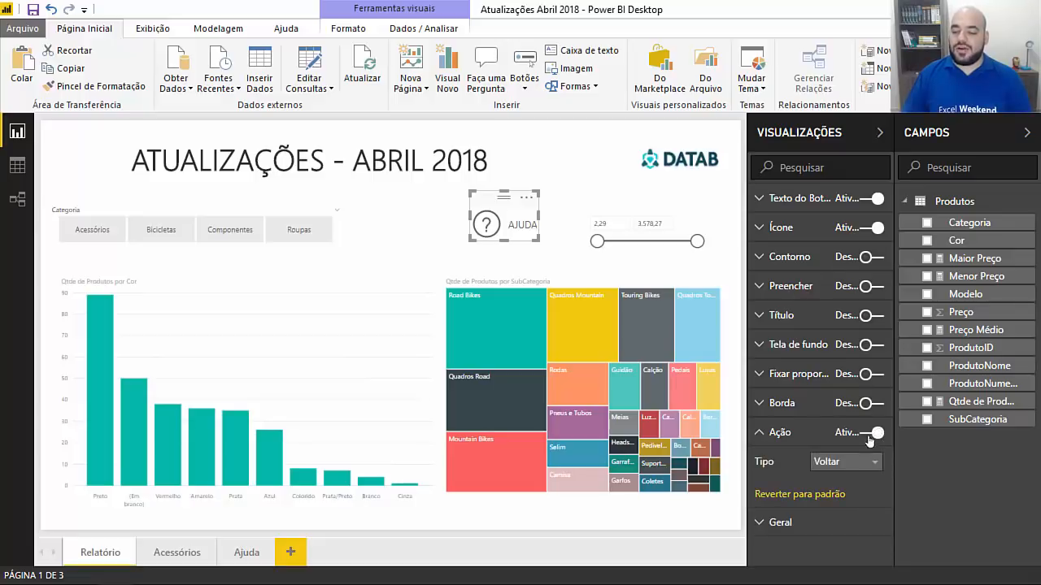
left_click(839, 463)
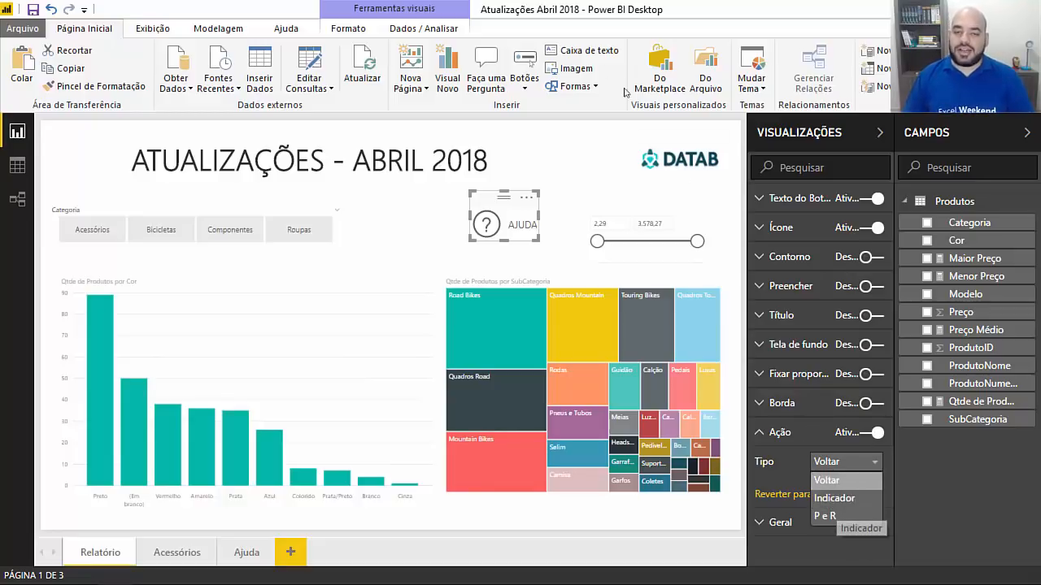
left_click(540, 139)
Add a new bookmark in the Indicadores pane that captures the Ajuda page.
left_click(171, 552)
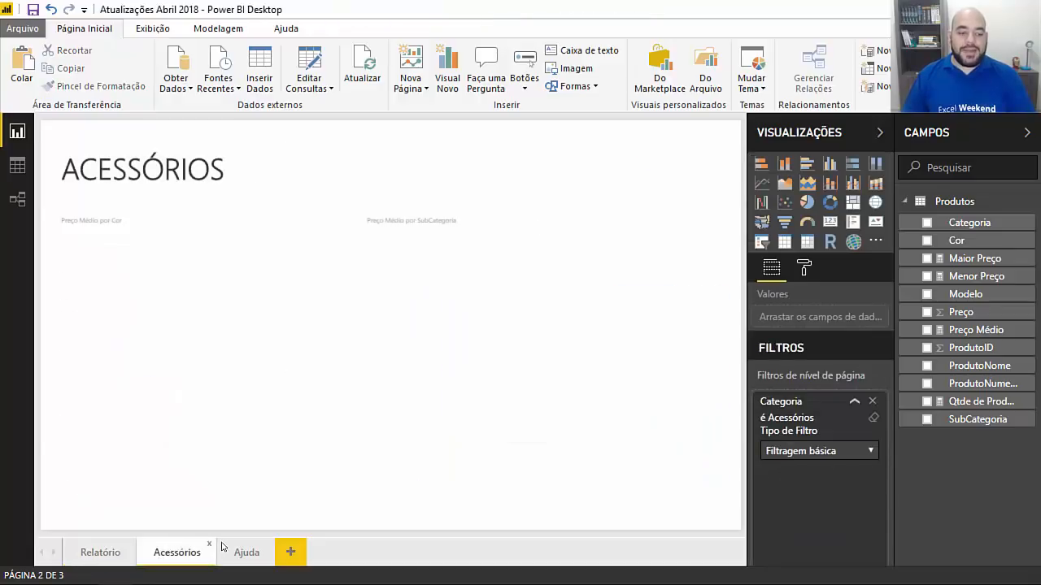
left_click(244, 552)
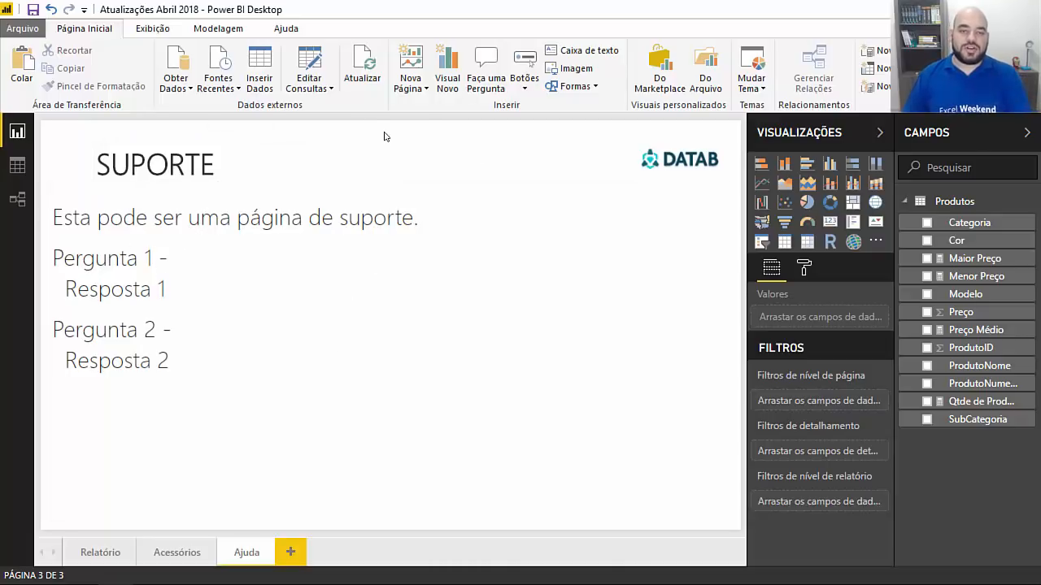
left_click(153, 28)
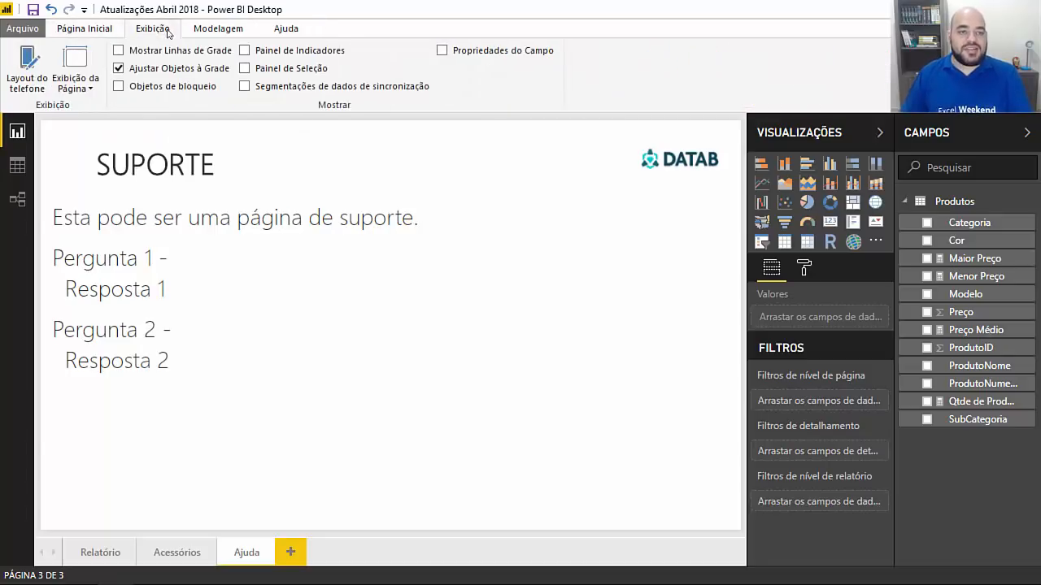
left_click(289, 51)
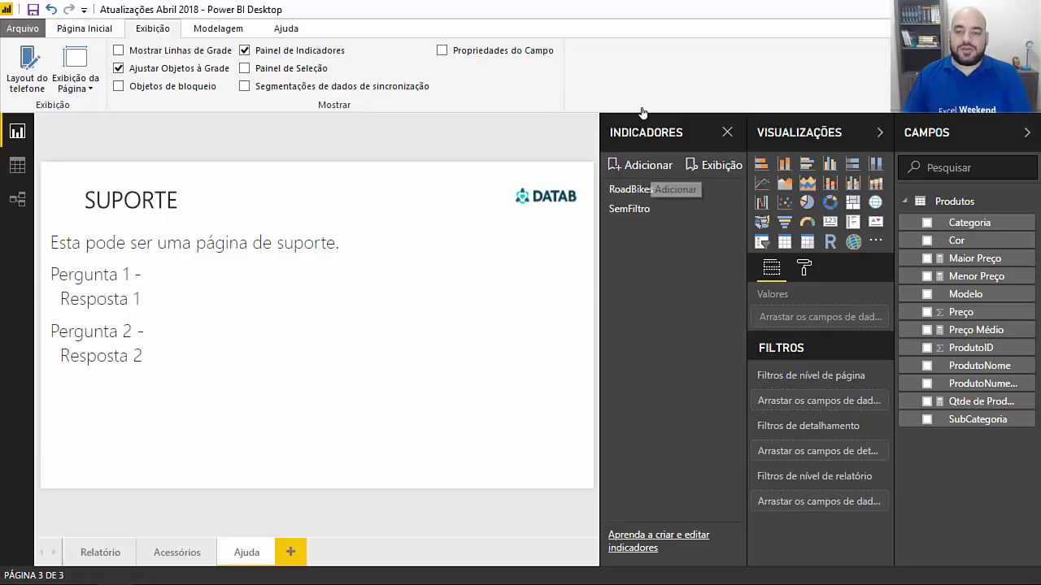
left_click(648, 166)
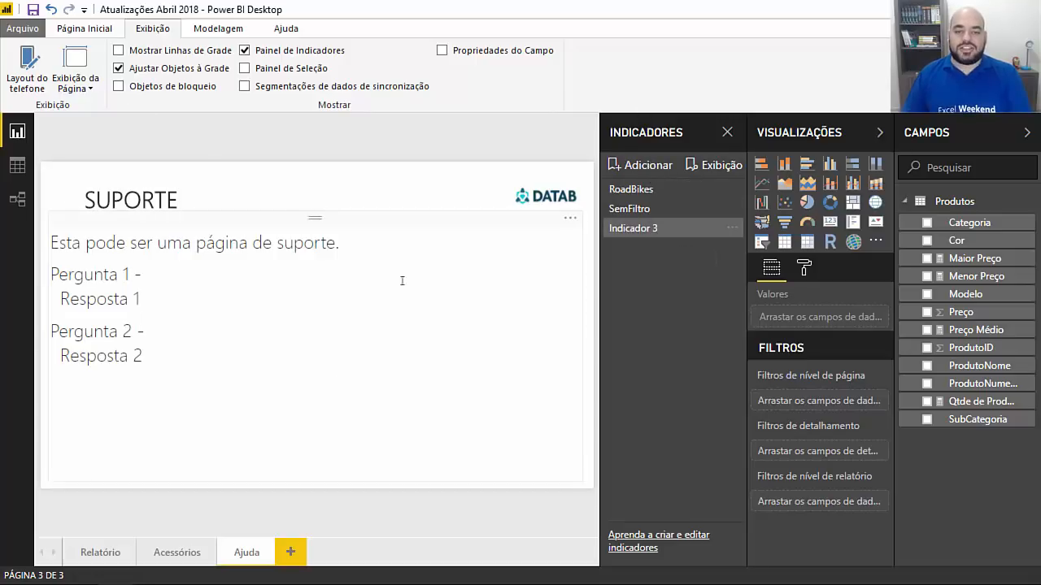
Rename the new bookmark as Ajuda and close the Indicadores pane.
double_click(640, 236)
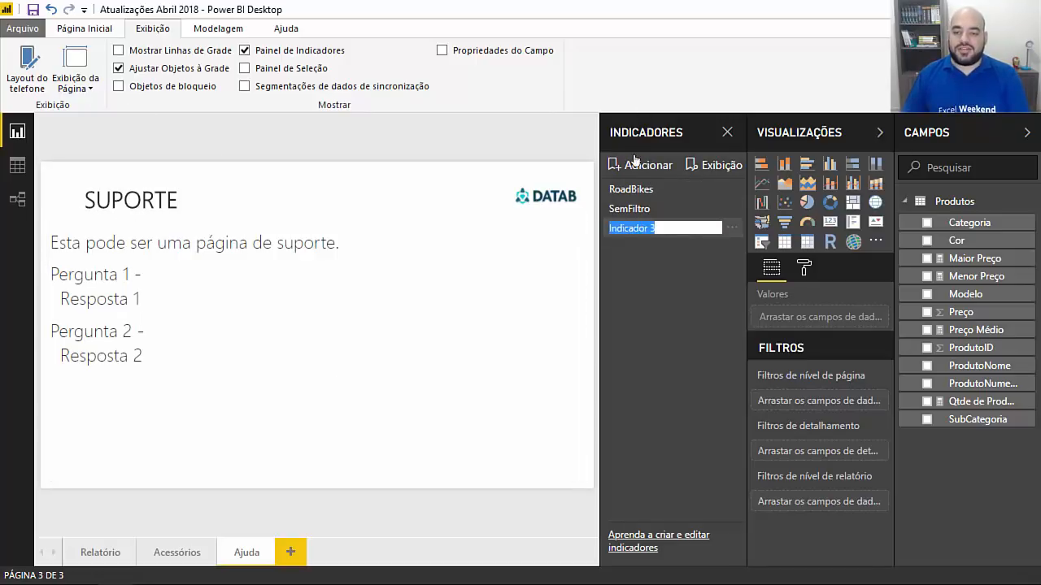
type("Ajuda")
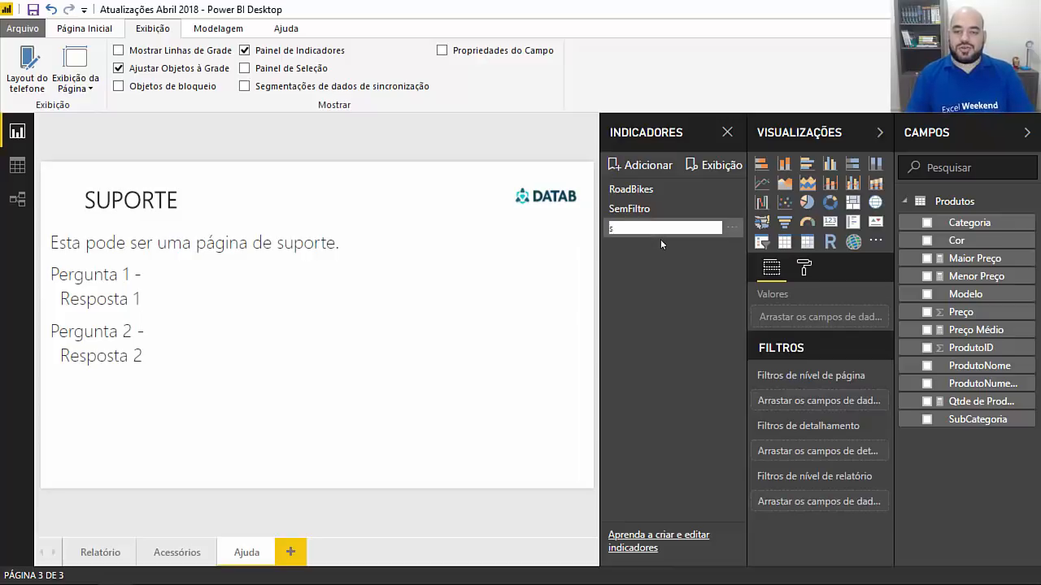
key("Return")
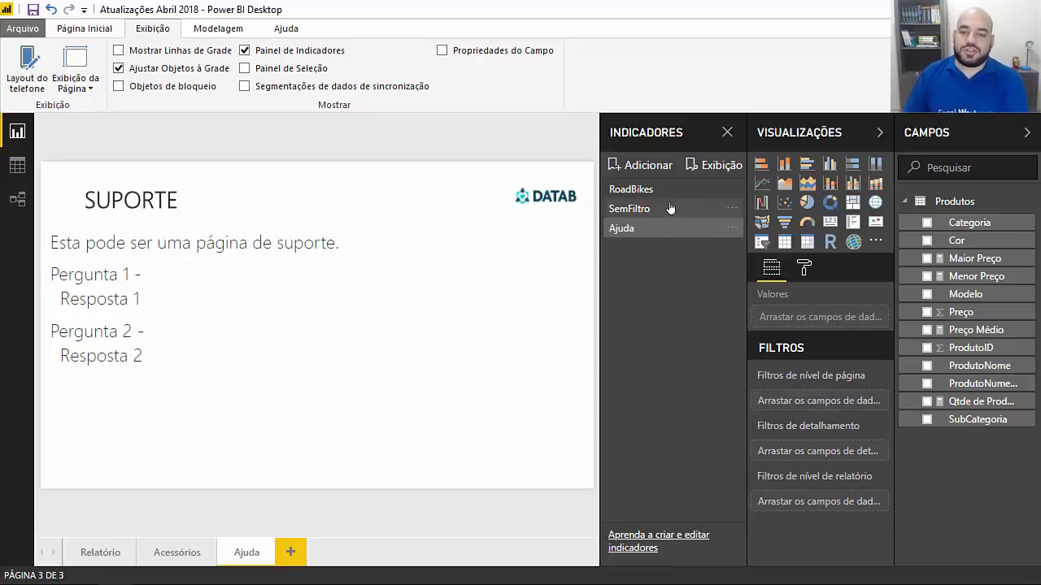
left_click(729, 133)
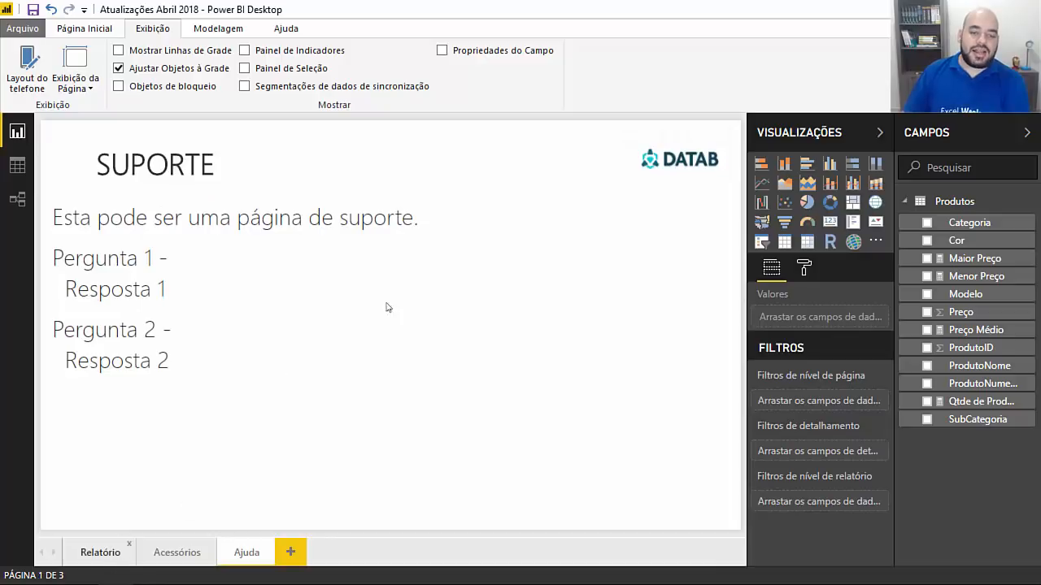
Set the AJUDA button's action on the Relatório page to type Indicador, with Ajuda as its bookmark.
left_click(100, 552)
left_click(512, 204)
left_click(870, 432)
left_click(868, 433)
left_click(846, 462)
left_click(829, 495)
left_click(844, 493)
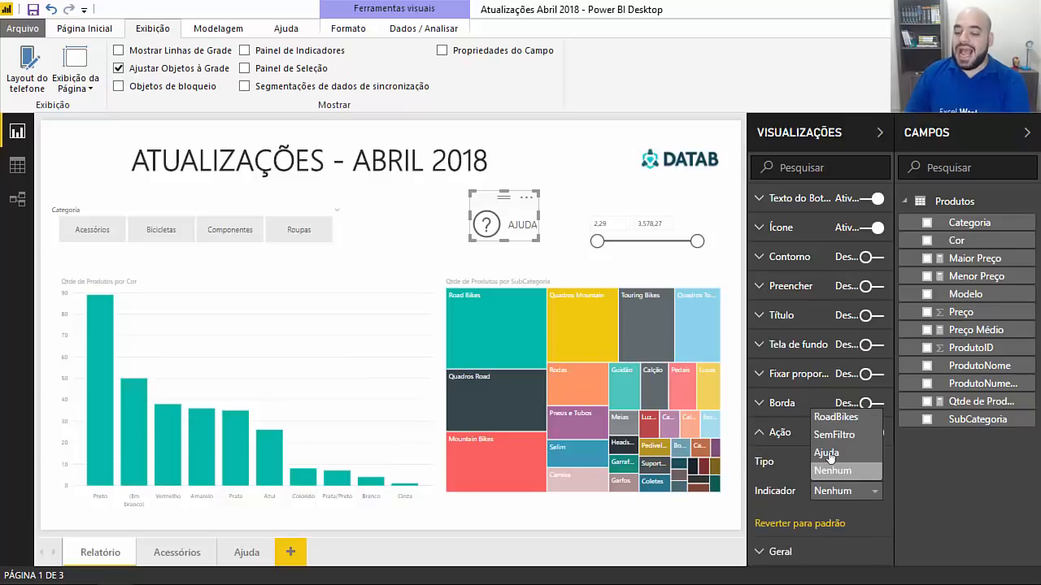
left_click(830, 454)
left_click(552, 159)
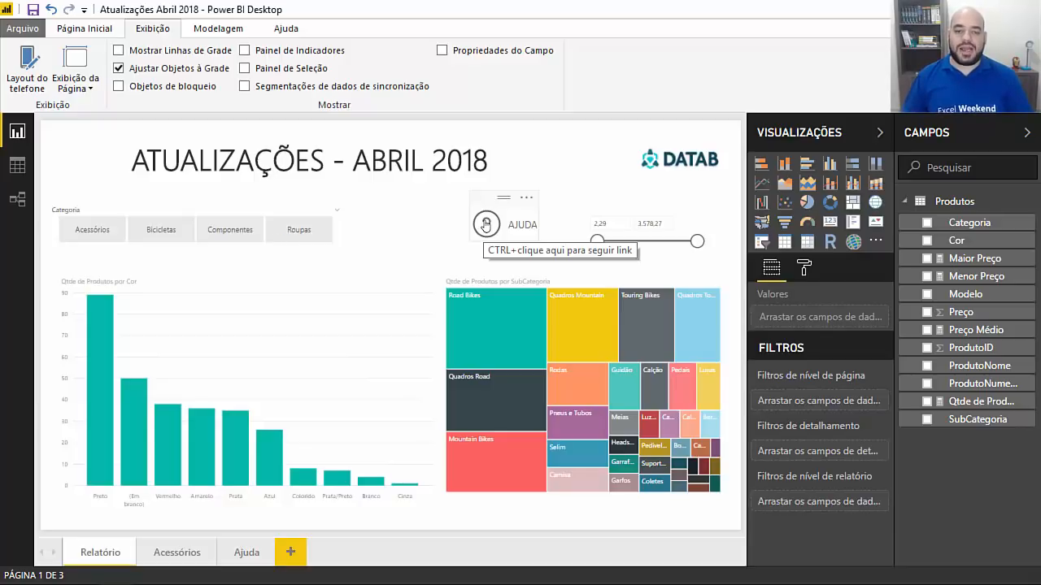
Move the AJUDA button beside the start of the report title and follow its link to the Ajuda page.
left_click_drag(486, 224, 67, 145)
left_click(519, 171)
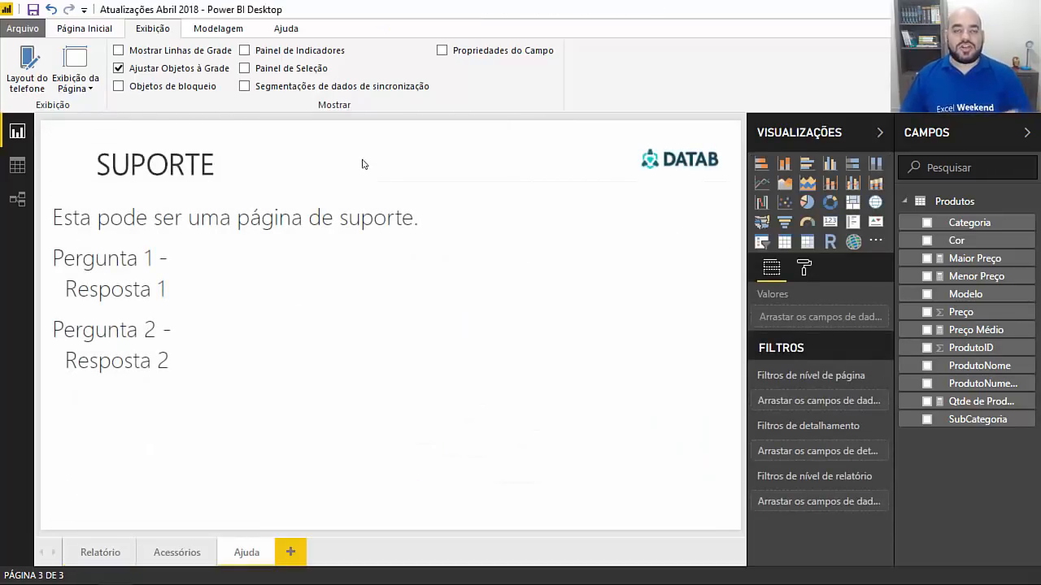
Insert a Seta para a esquerda button on the Ajuda page and place it just before the SUPORTE title.
left_click(85, 29)
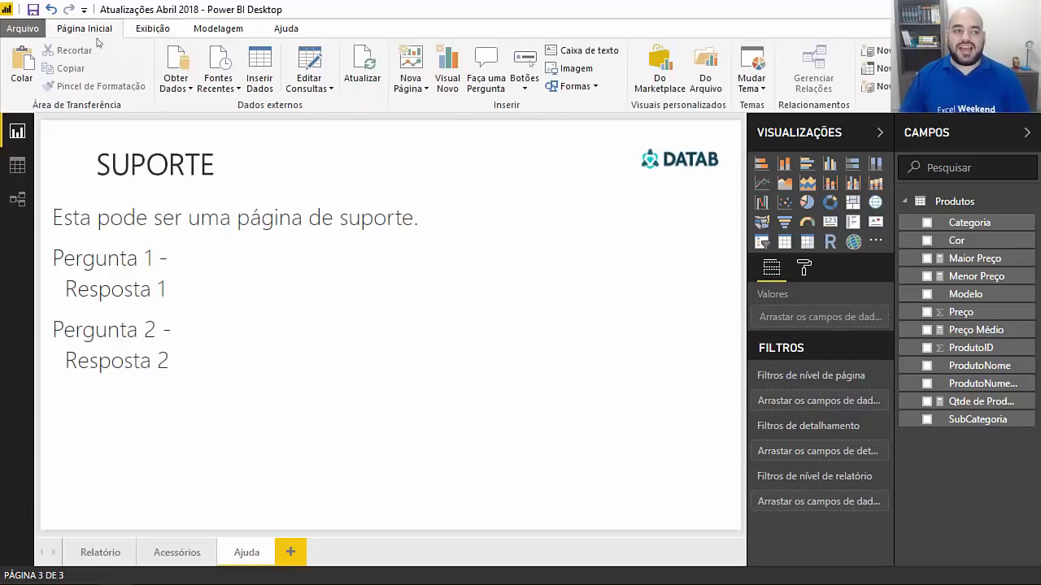
left_click(527, 90)
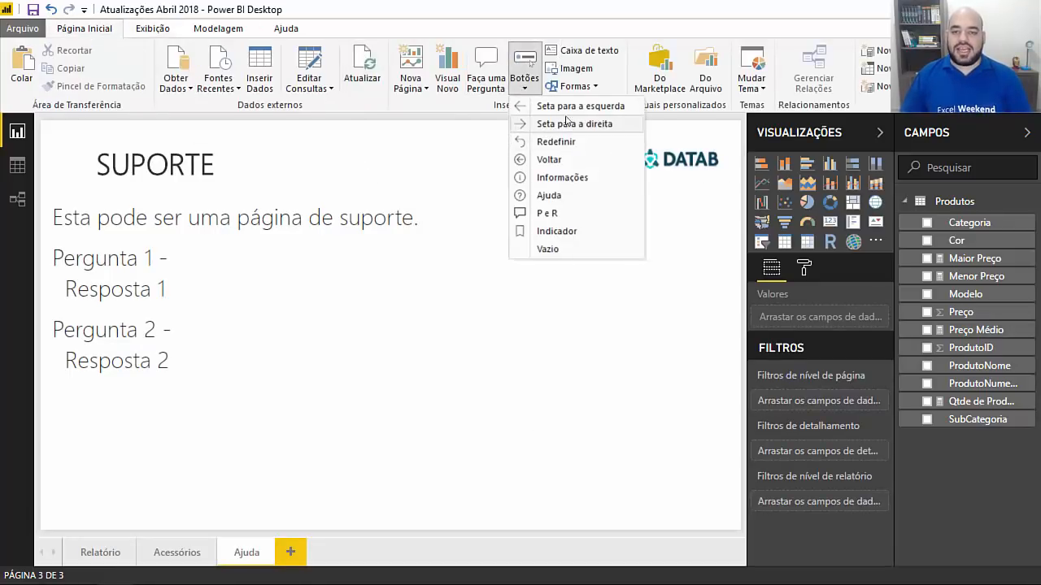
left_click(553, 105)
left_click_drag(90, 160, 92, 181)
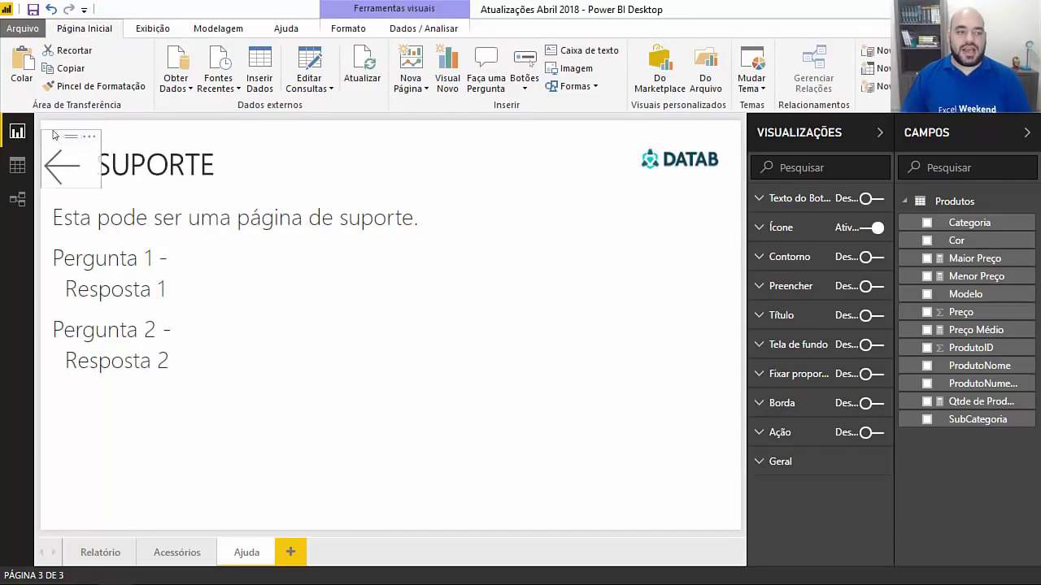
Turn on the arrow button's action with type Voltar and follow it back to the Relatório page.
left_click(780, 439)
left_click(872, 432)
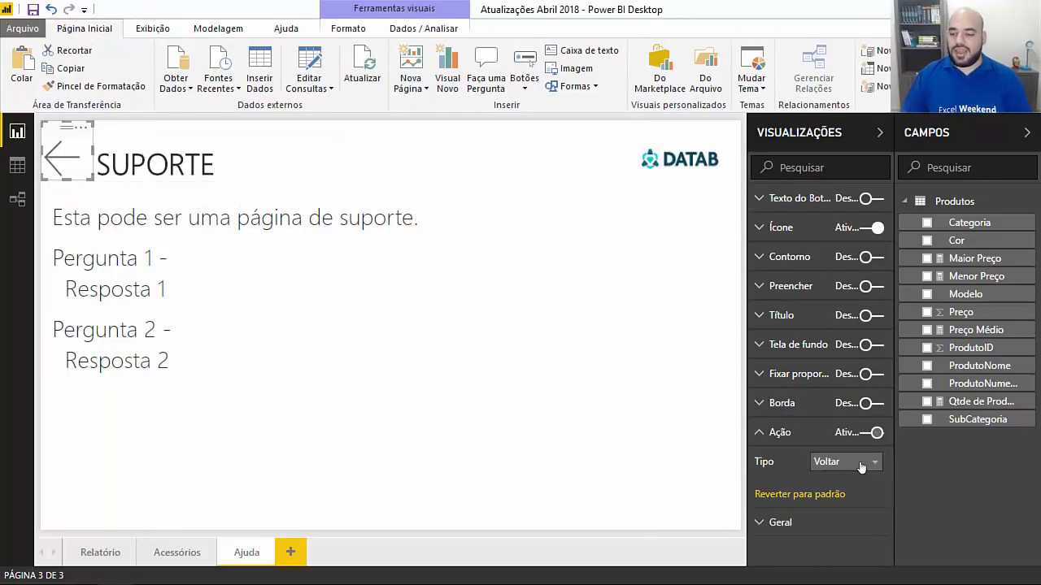
left_click(845, 462)
left_click(840, 467)
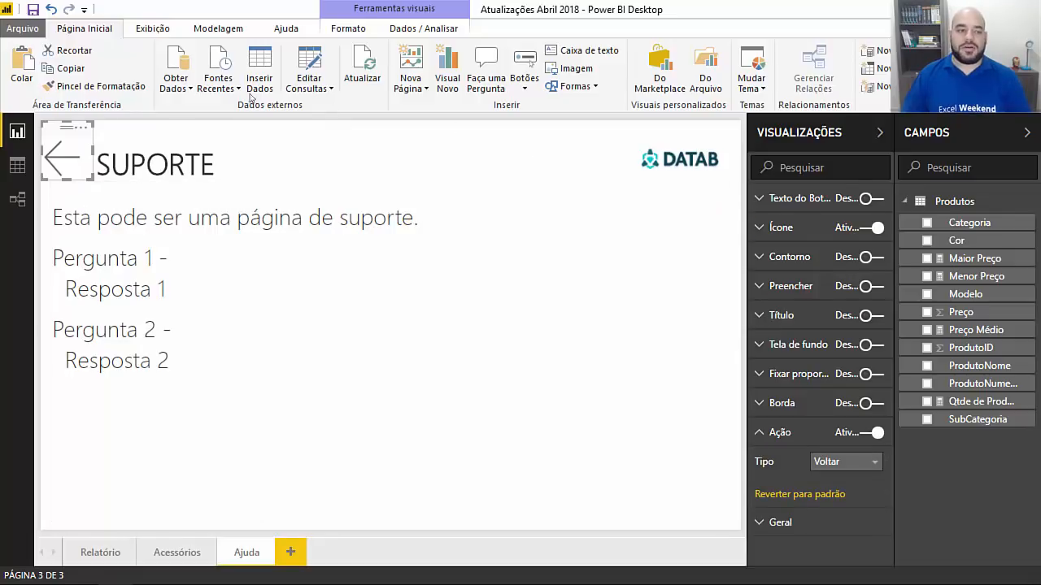
left_click(309, 118)
left_click(72, 165, "ctrl")
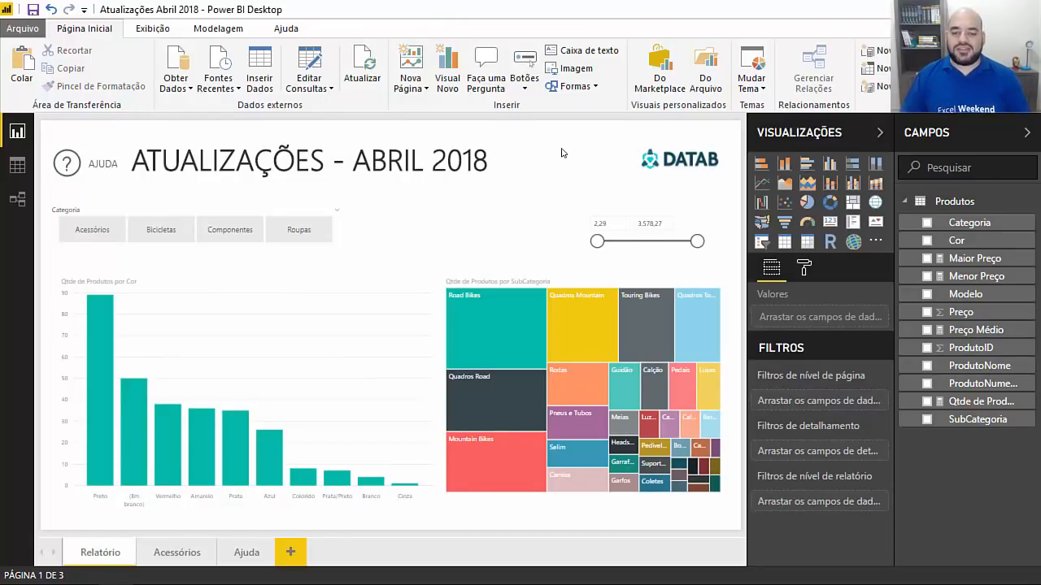
Show the bookmarks pane and apply the SemFiltro bookmark to the Relatório page.
left_click(159, 27)
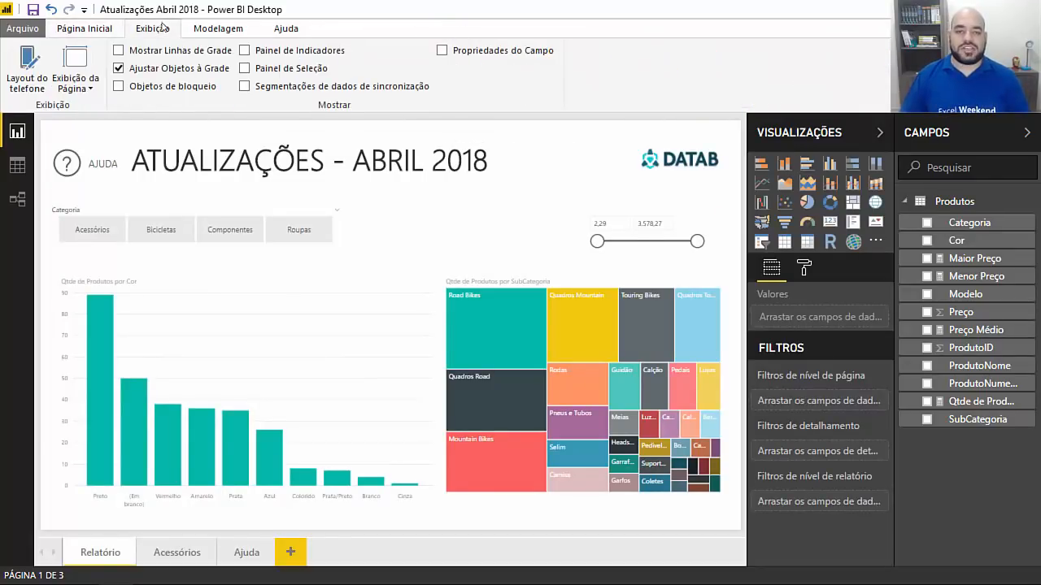
left_click(308, 51)
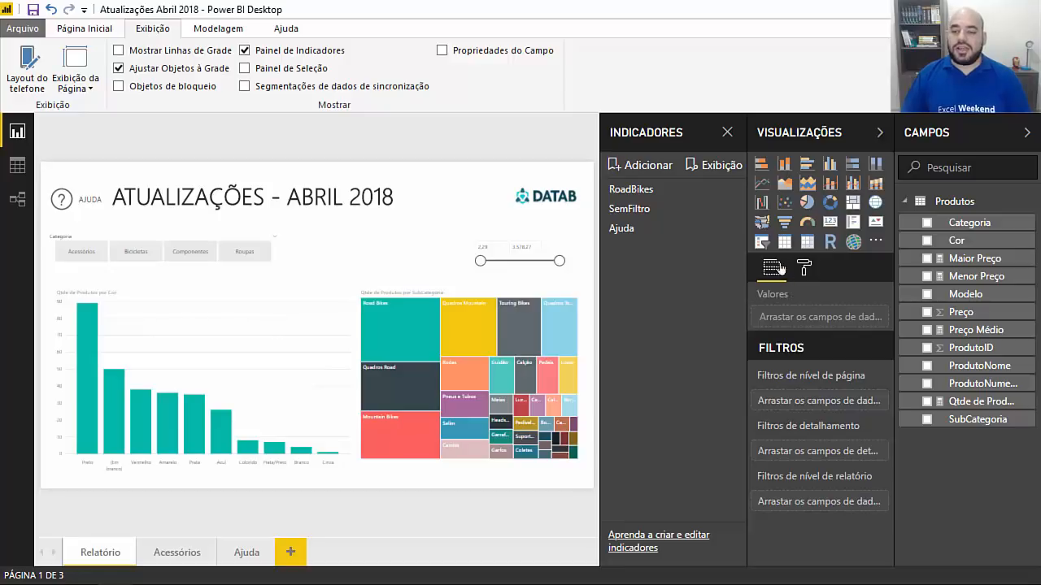
left_click(630, 208)
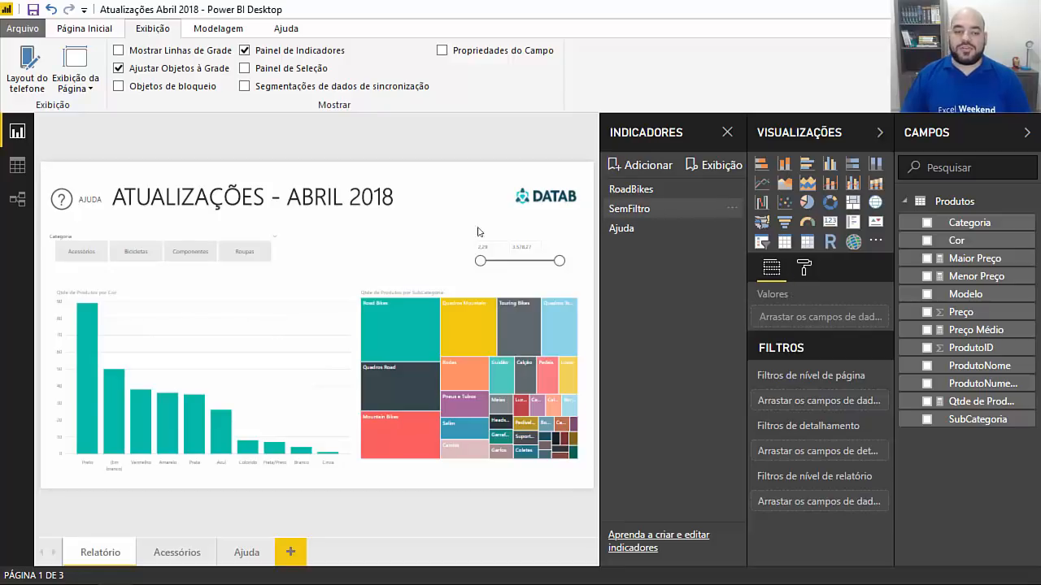
Highlight several treemap subcategories including Quadros Mountain, Guidão and Pneus e Tubos, clear them with the SemFiltro bookmark, and close the bookmarks pane.
left_click(447, 345)
left_click(501, 376, "ctrl")
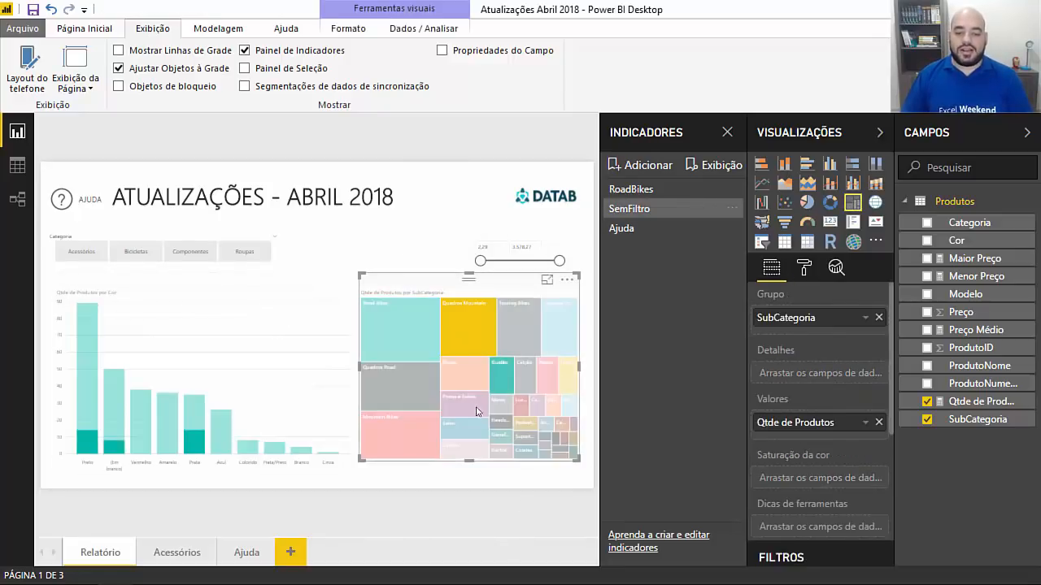
left_click(463, 404, "ctrl")
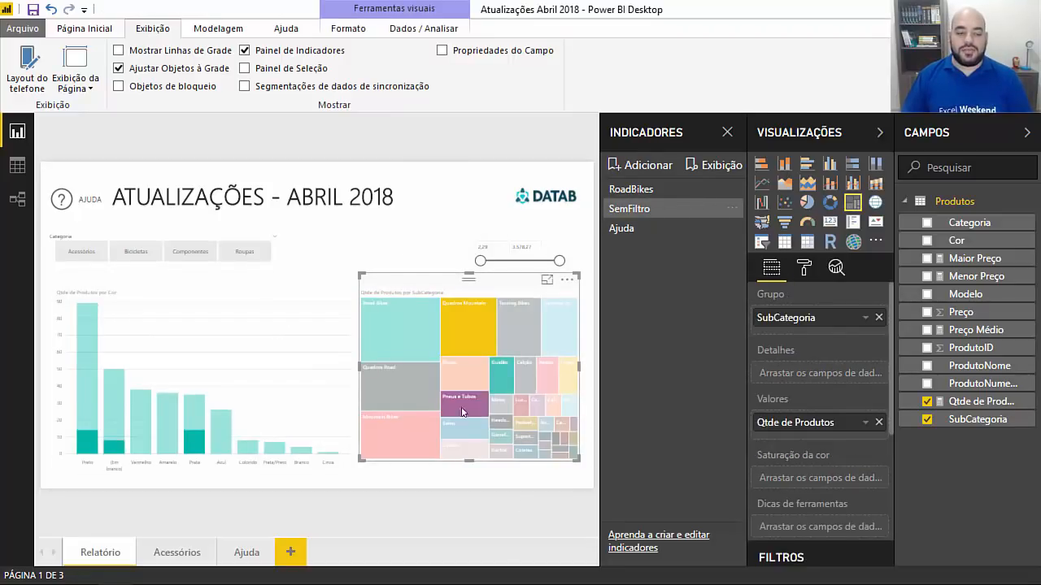
left_click(641, 210)
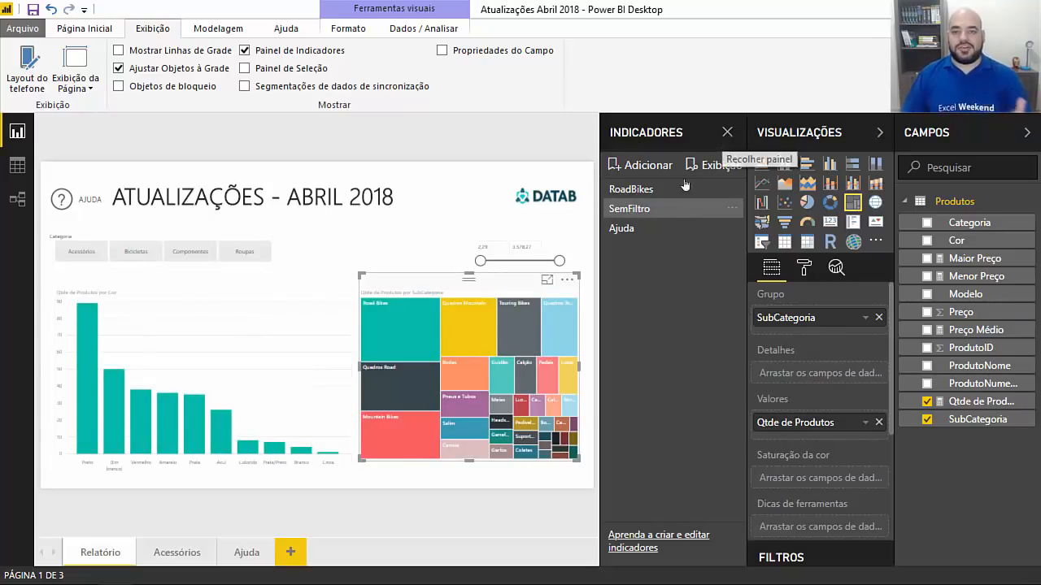
left_click(727, 135)
left_click(558, 184)
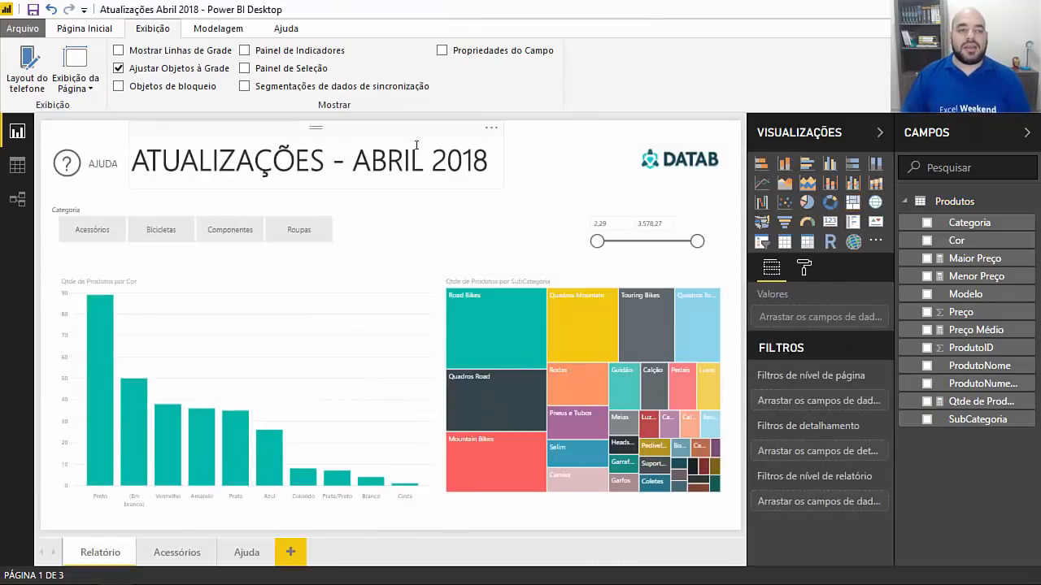
Insert a Vazio button on the Relatório page and place it between the report title and the DATAB logo.
left_click(84, 27)
left_click(518, 82)
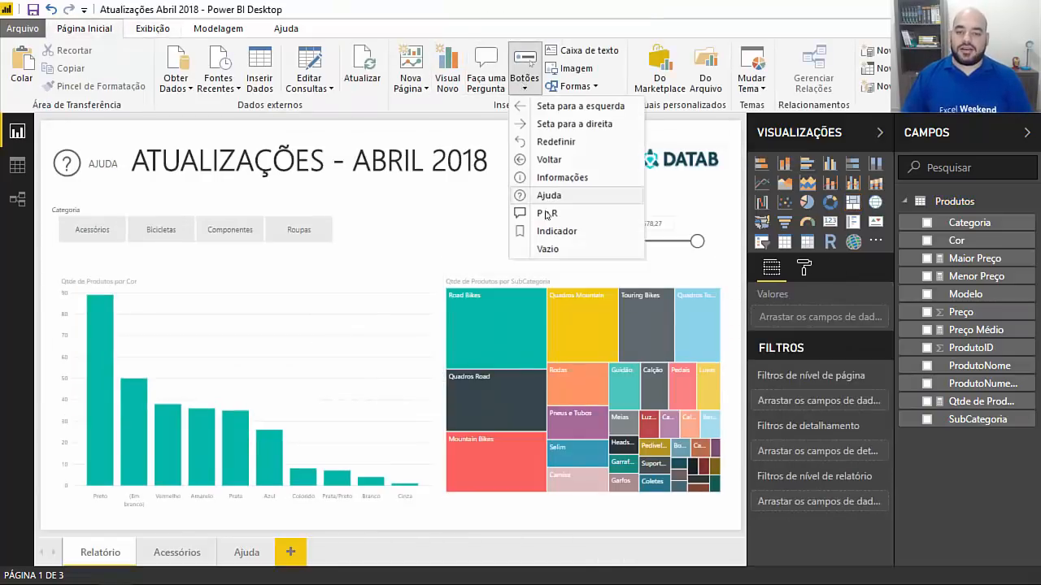
left_click(550, 248)
left_click_drag(70, 135, 579, 139)
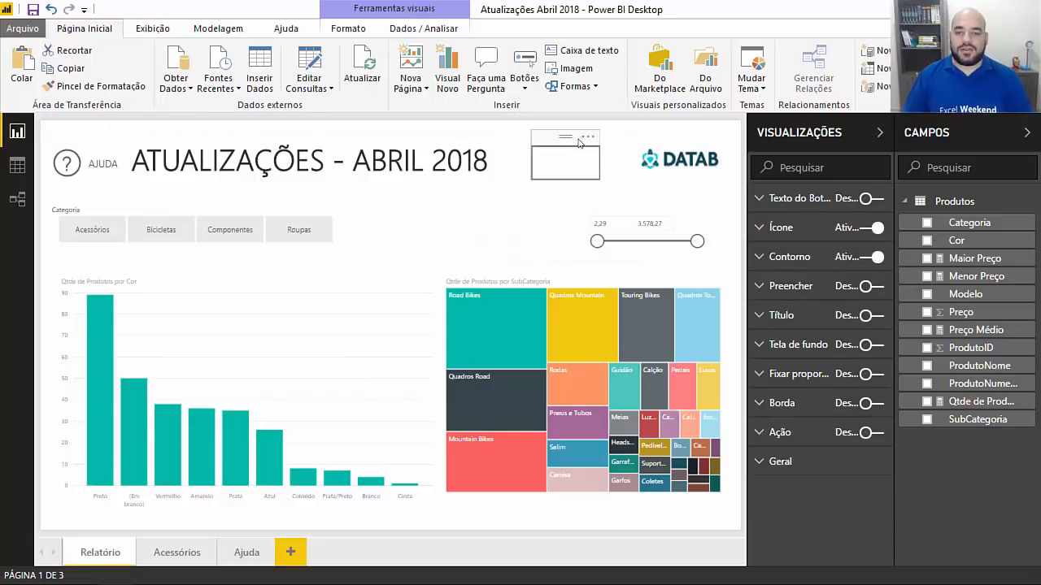
Turn on the blank button's text and set it to Limpar Filtros.
left_click(787, 200)
left_click(825, 253)
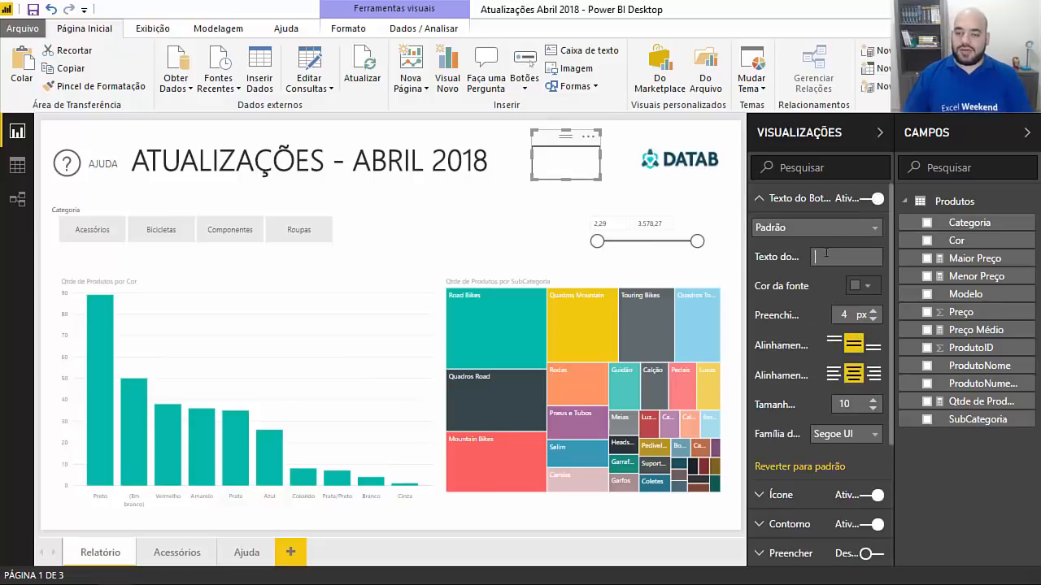
type("Limpar Filtros")
key("Return")
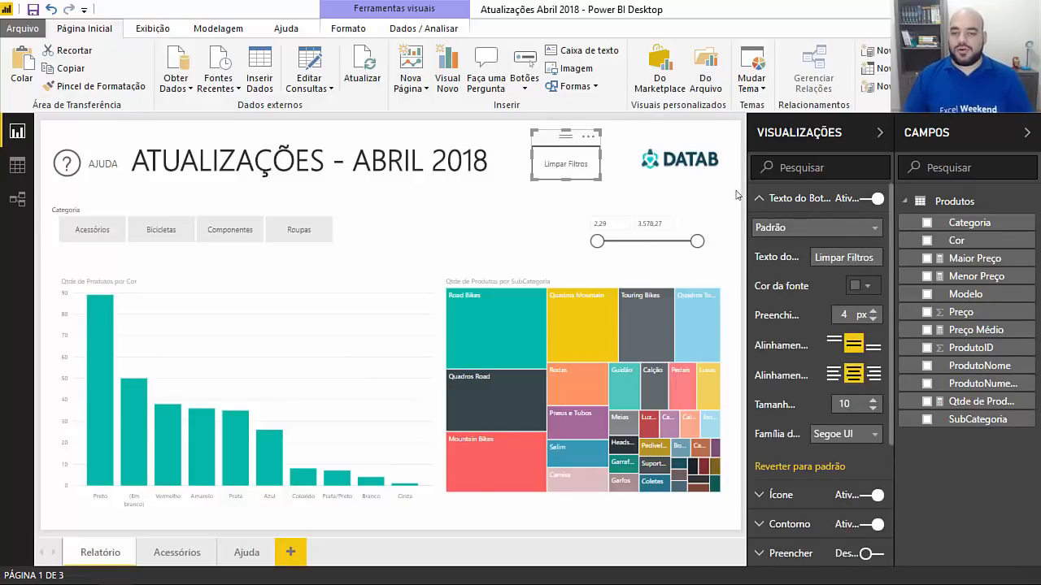
left_click(766, 199)
Turn on the Limpar Filtros button's action with type Indicador and SemFiltro as its bookmark.
left_click(781, 433)
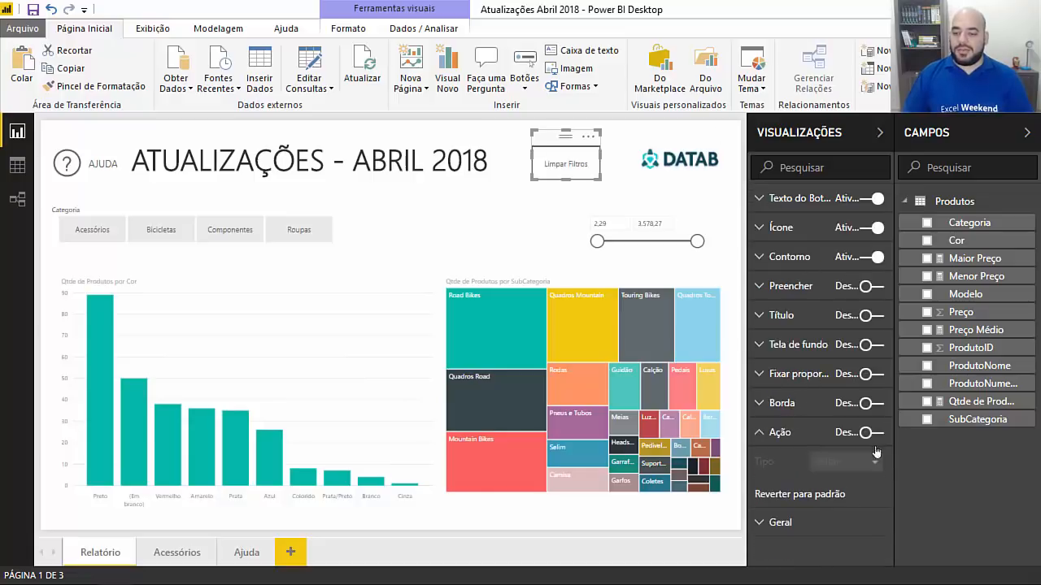
left_click(871, 433)
left_click(845, 462)
left_click(845, 496)
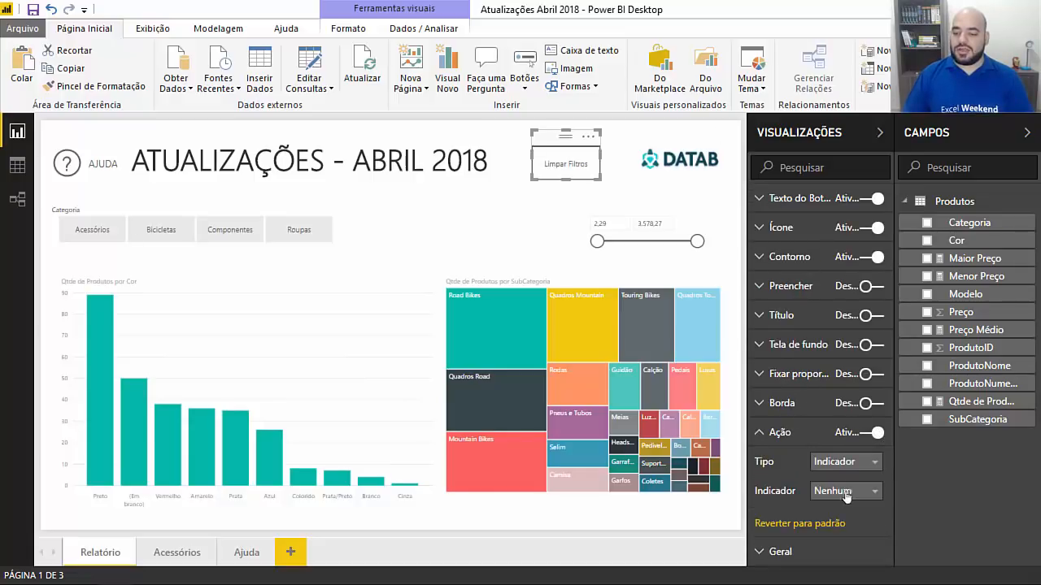
left_click(846, 496)
left_click(840, 469)
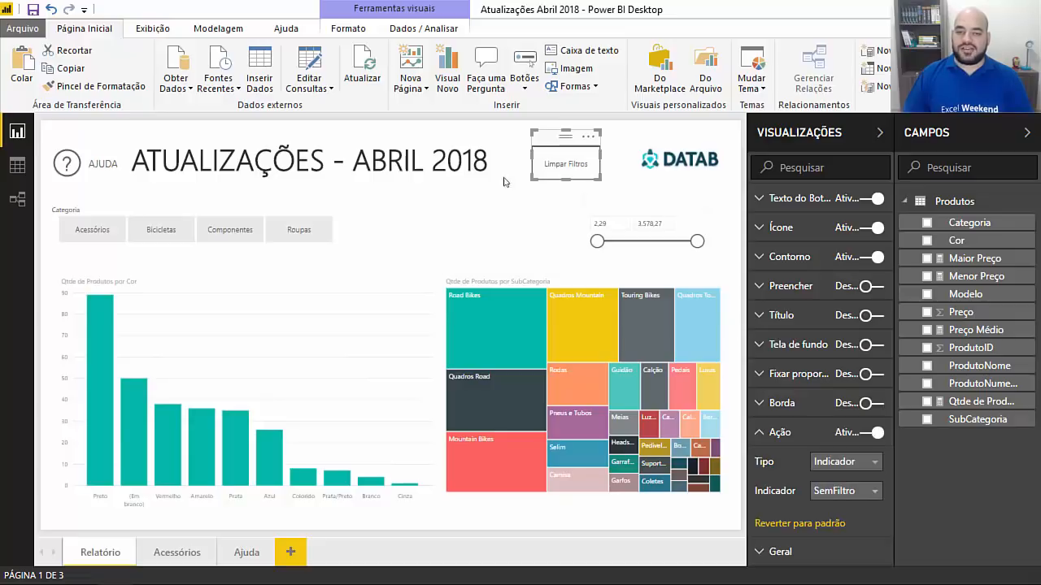
Highlight treemap subcategories such as Road Bikes, Quadros Road and Touring Bikes, and lower the price slider's maximum to test the Limpar Filtros button.
left_click(500, 182)
left_click(495, 355)
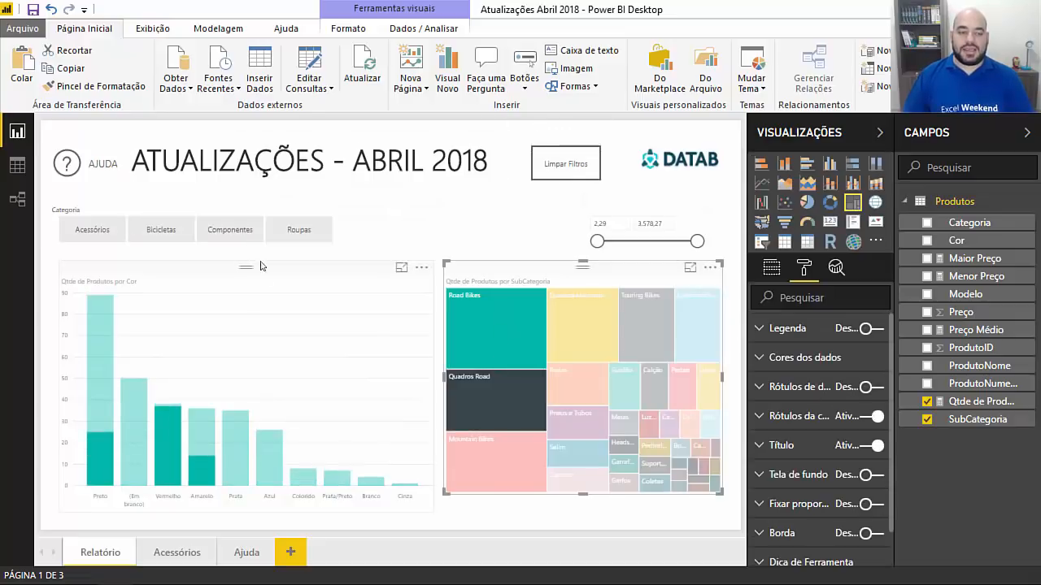
left_click(625, 345, "ctrl")
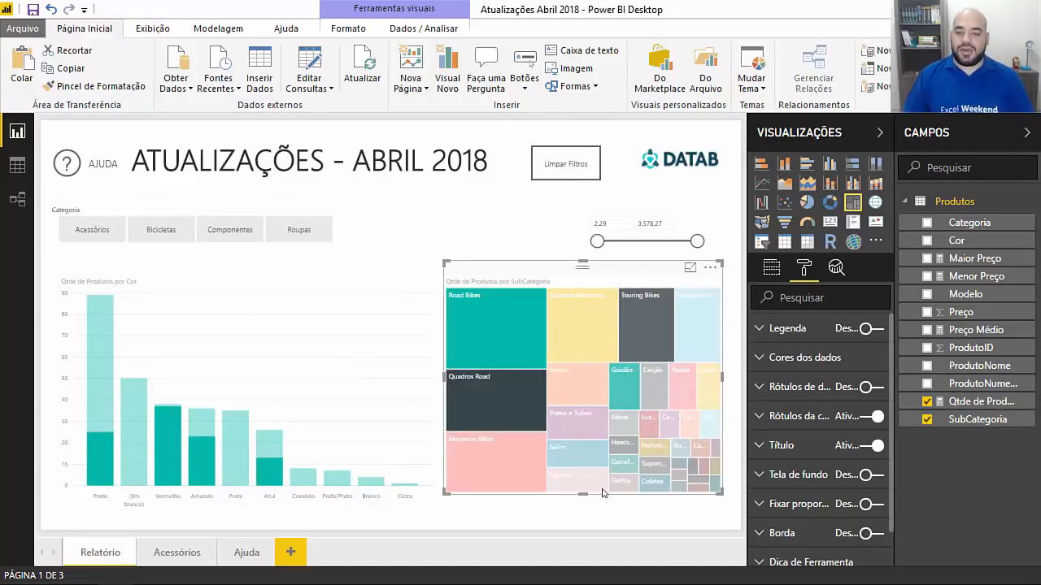
left_click_drag(697, 241, 654, 242)
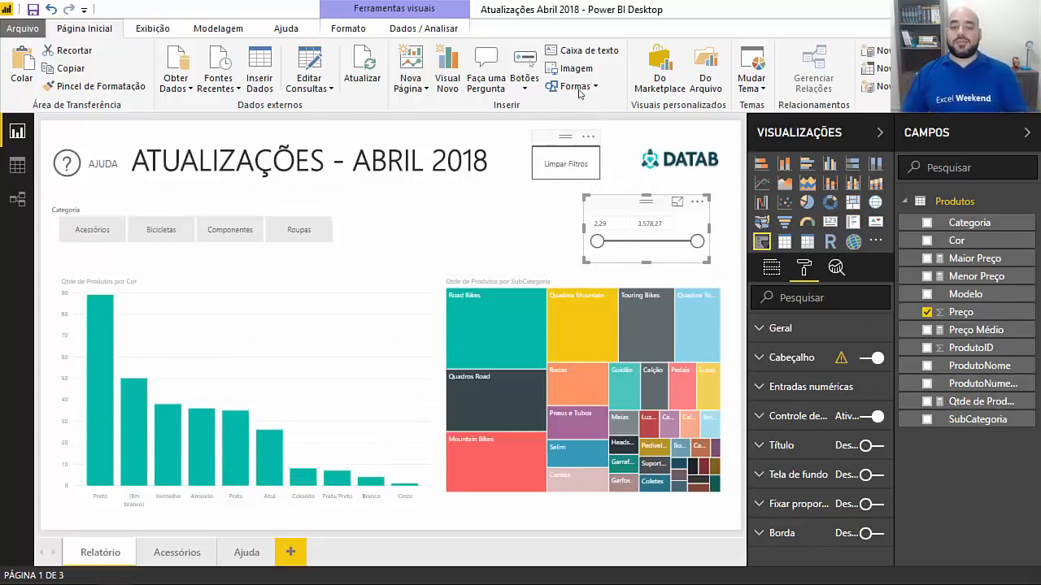
Move the Limpar Filtros button slightly closer to the report title and deselect it.
left_click(550, 138)
left_click_drag(547, 137, 538, 137)
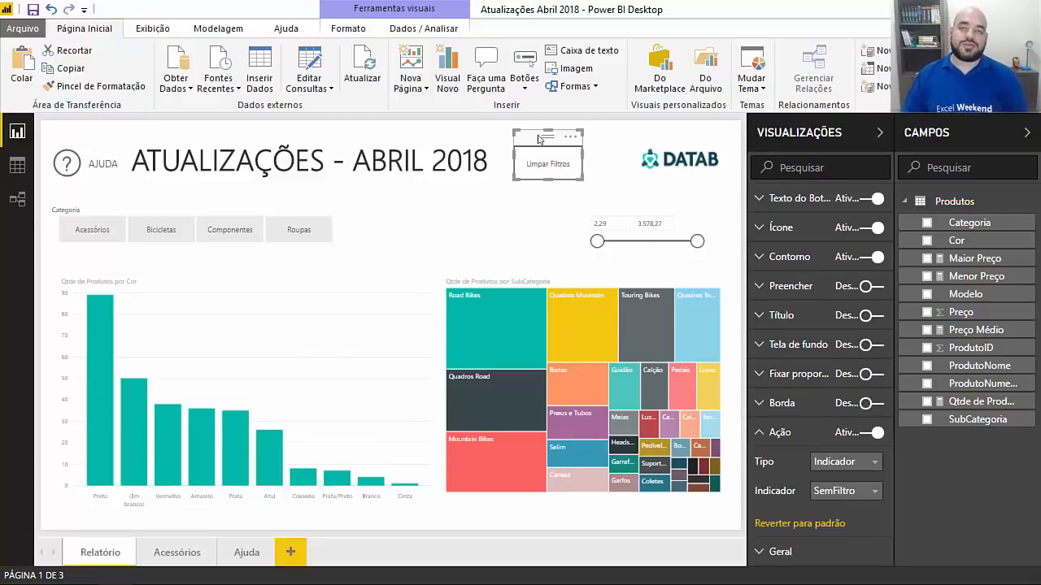
left_click(508, 241)
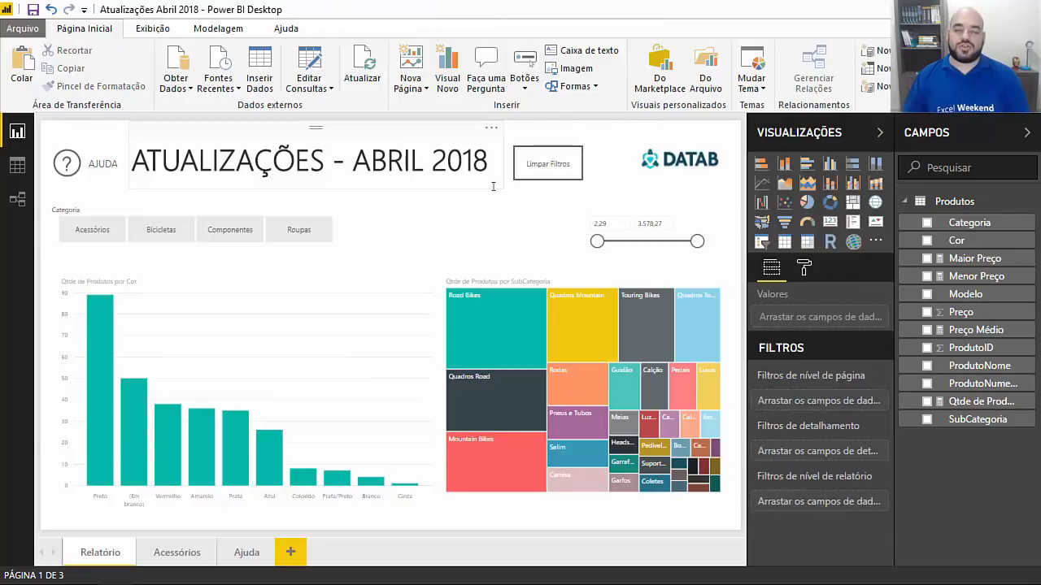
Select the Limpar Filtros button and follow its link to apply the SemFiltro bookmark.
left_click(603, 213)
left_click(581, 136)
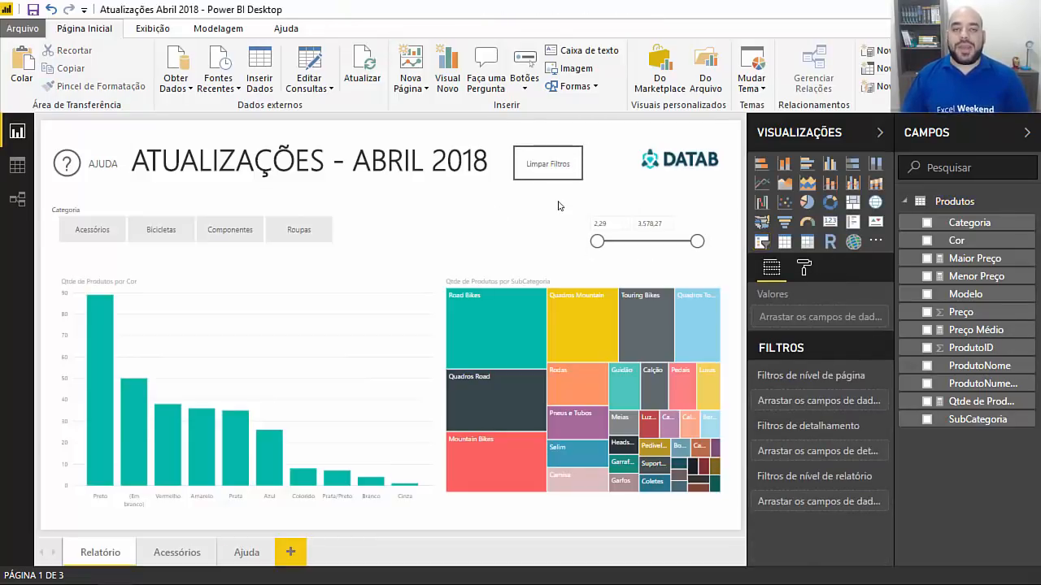
left_click(540, 150)
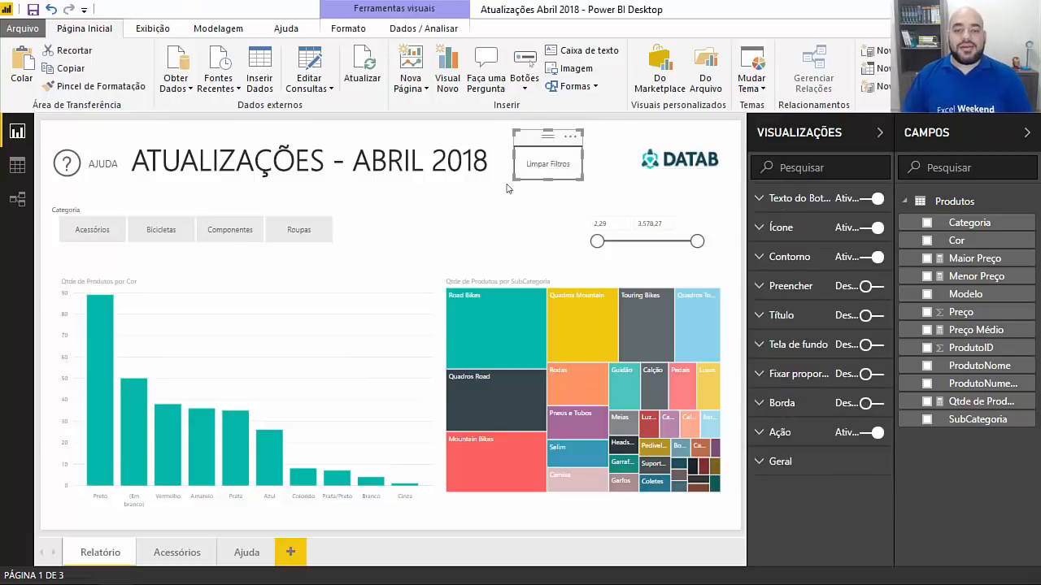
left_click(538, 153, "ctrl")
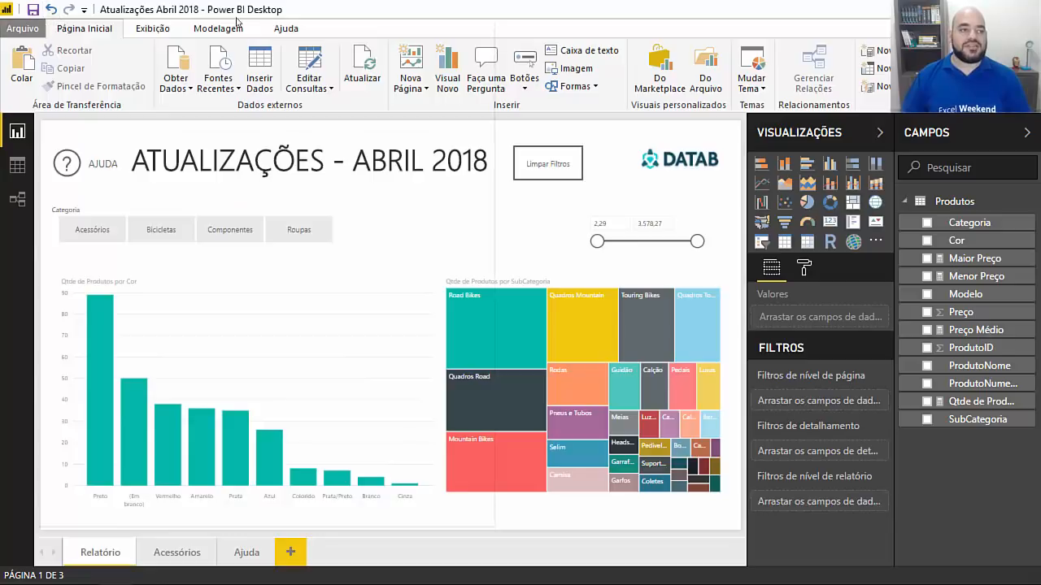
Review the Recursos de visualização preview features in the options, including P e R, and close them without changes.
left_click(33, 28)
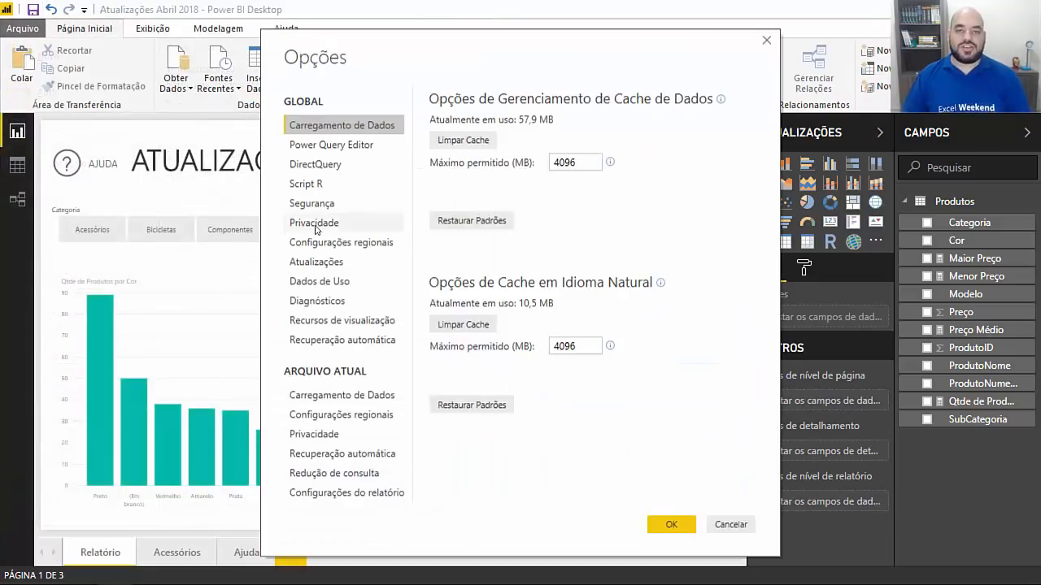
left_click(353, 322)
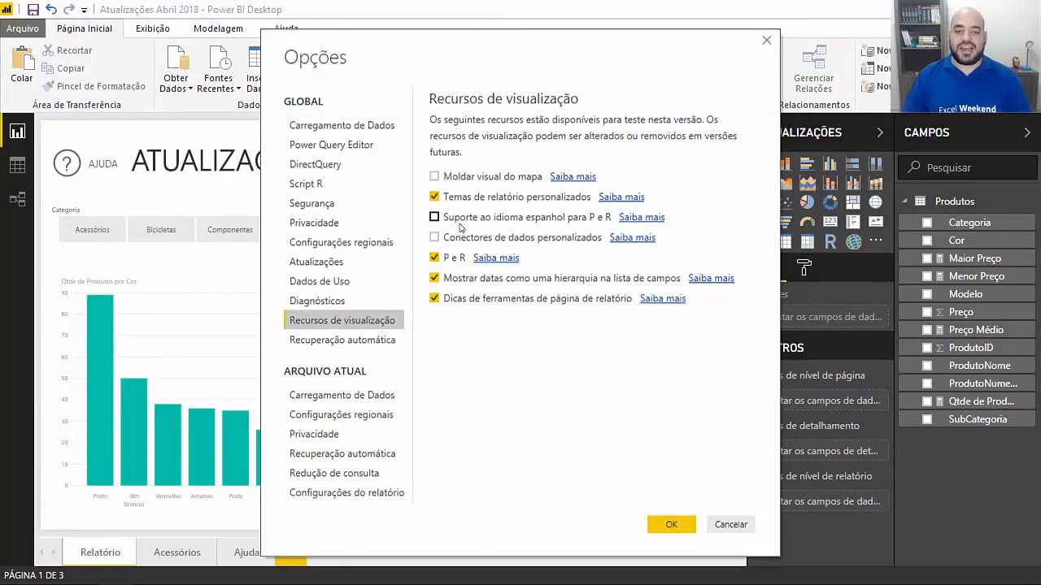
left_click(766, 41)
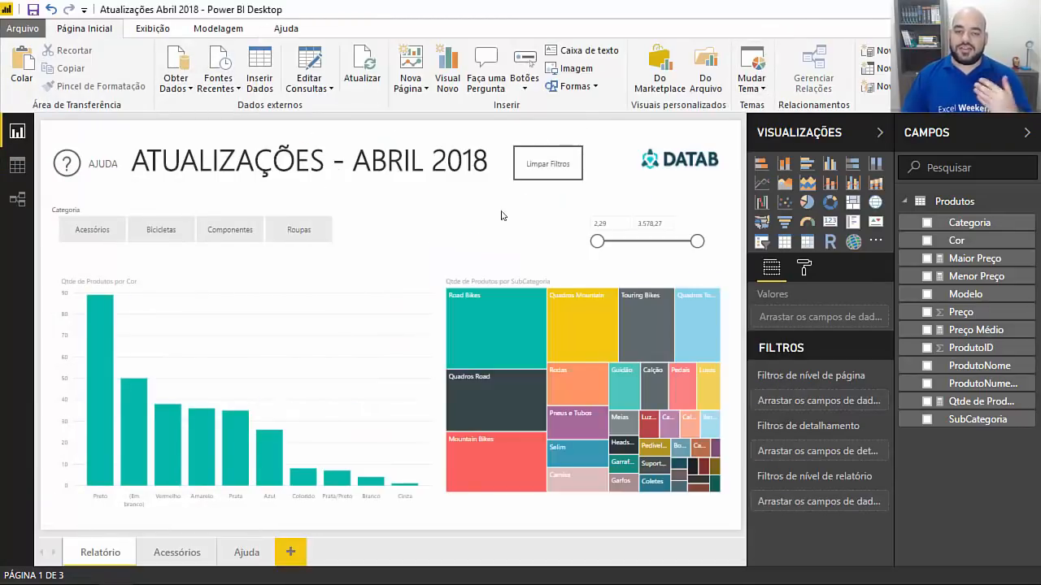
Insert a P e R button and place it below the report title, between the category and price slicers.
left_click(524, 81)
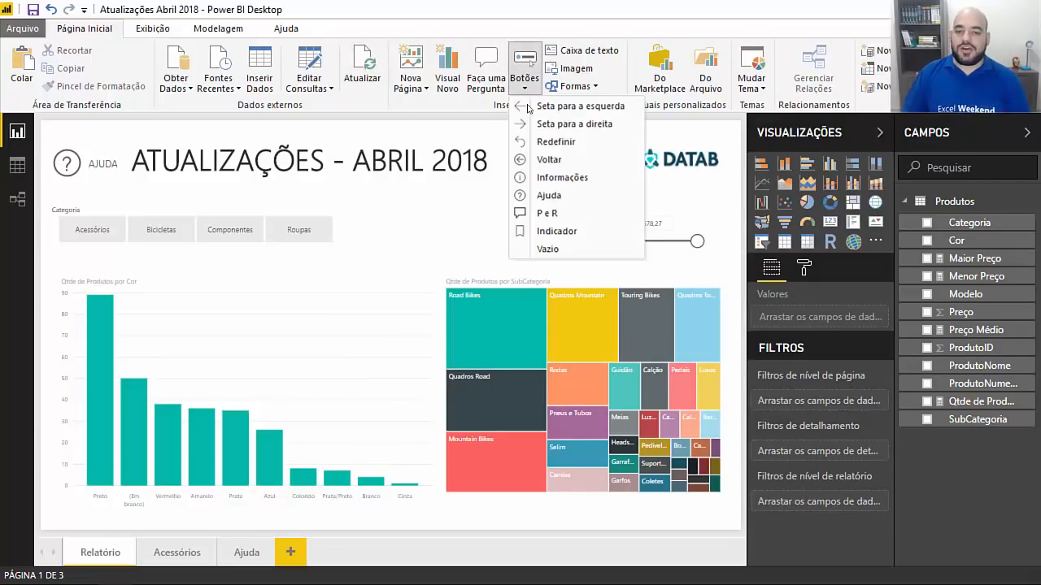
left_click(547, 213)
left_click_drag(81, 126, 451, 262)
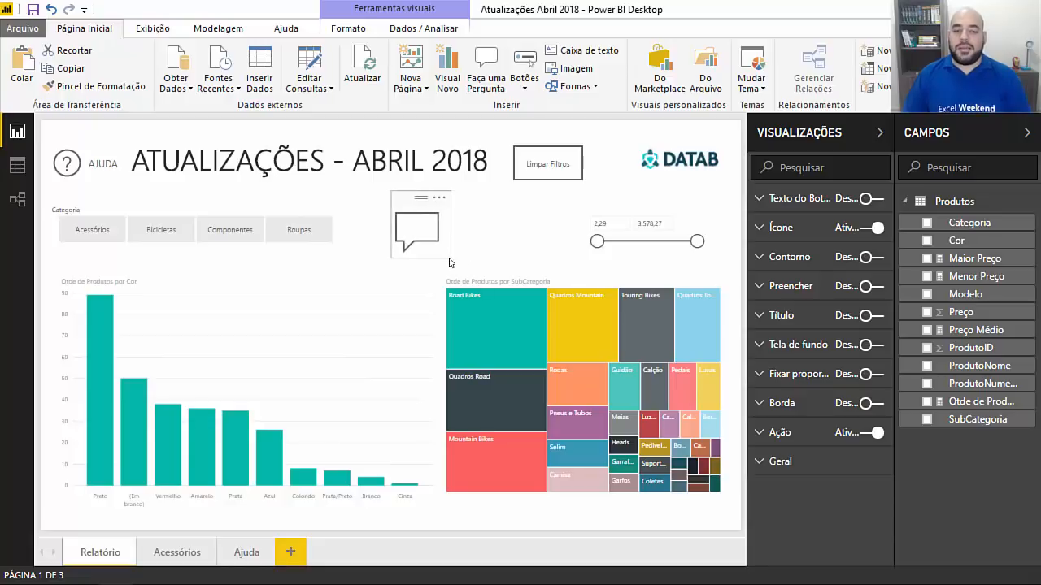
Turn on the speech-bubble button's text and set it to P E R.
left_click(811, 204)
left_click(866, 199)
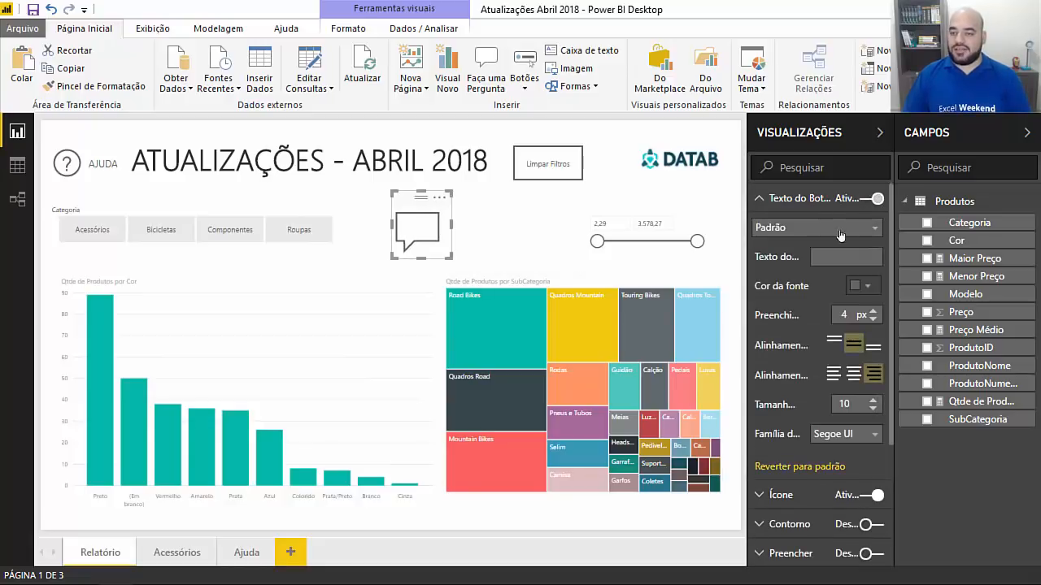
left_click(829, 257)
type("P E R")
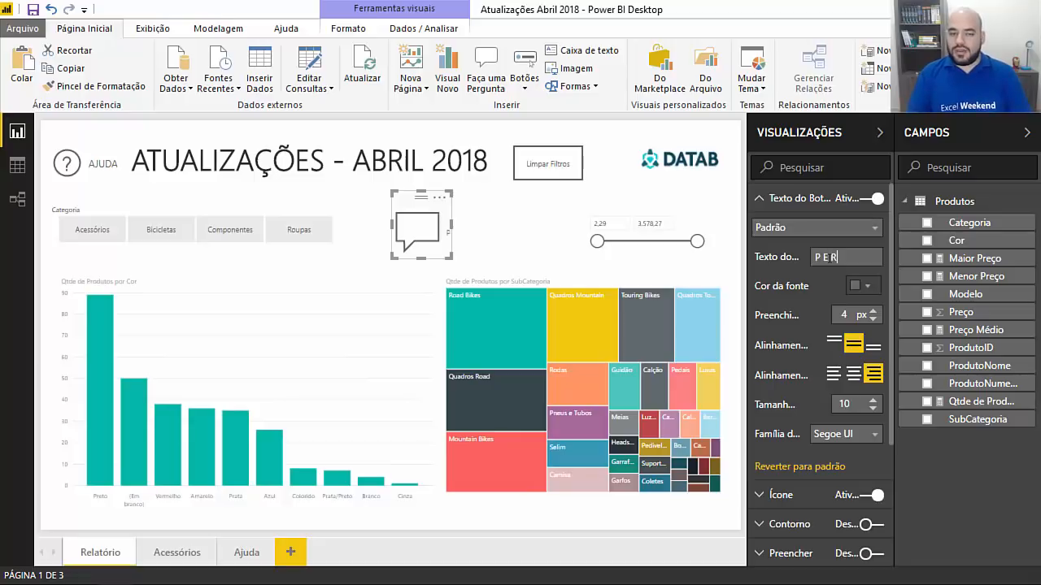
Centre the P E R text horizontally and narrow the button slightly so the text fits inside the speech bubble.
left_click(854, 376)
left_click(833, 374)
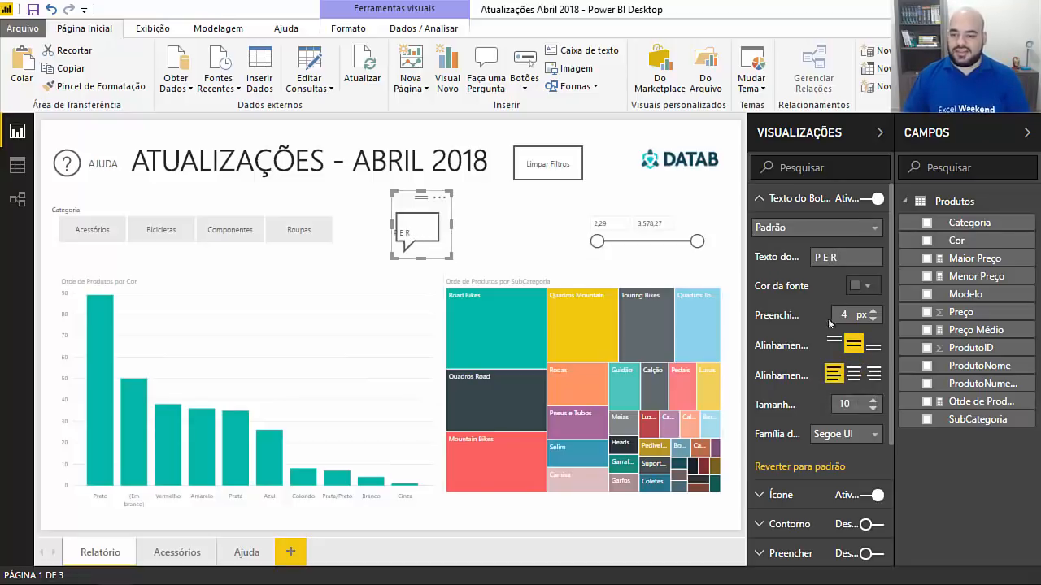
left_click(853, 374)
left_click_drag(450, 224, 446, 228)
left_click(504, 259)
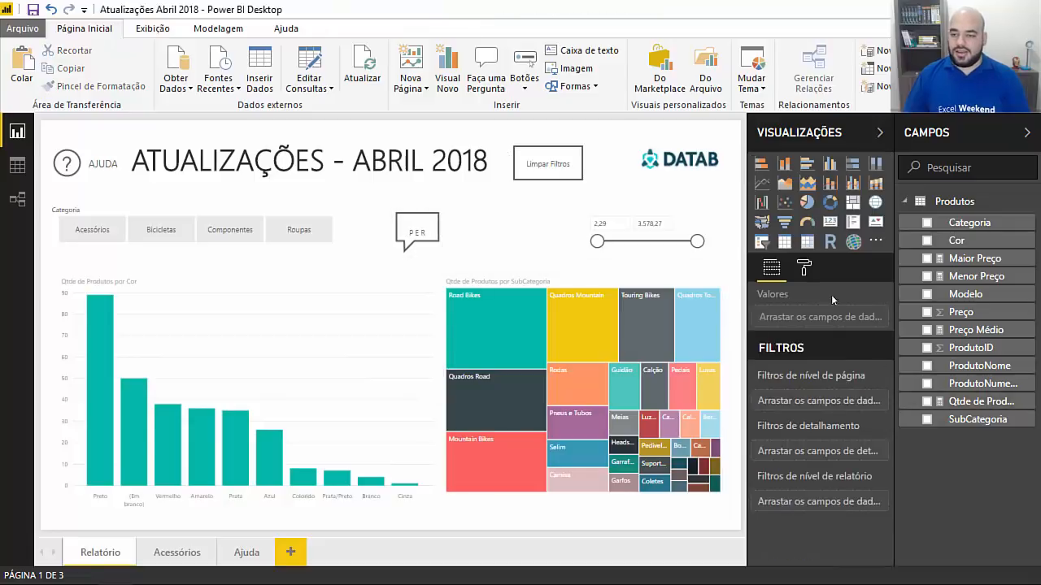
Set the P E R button's text size to 13 and move the button slightly up toward the title and category slicer.
left_click(407, 208)
left_click(805, 198)
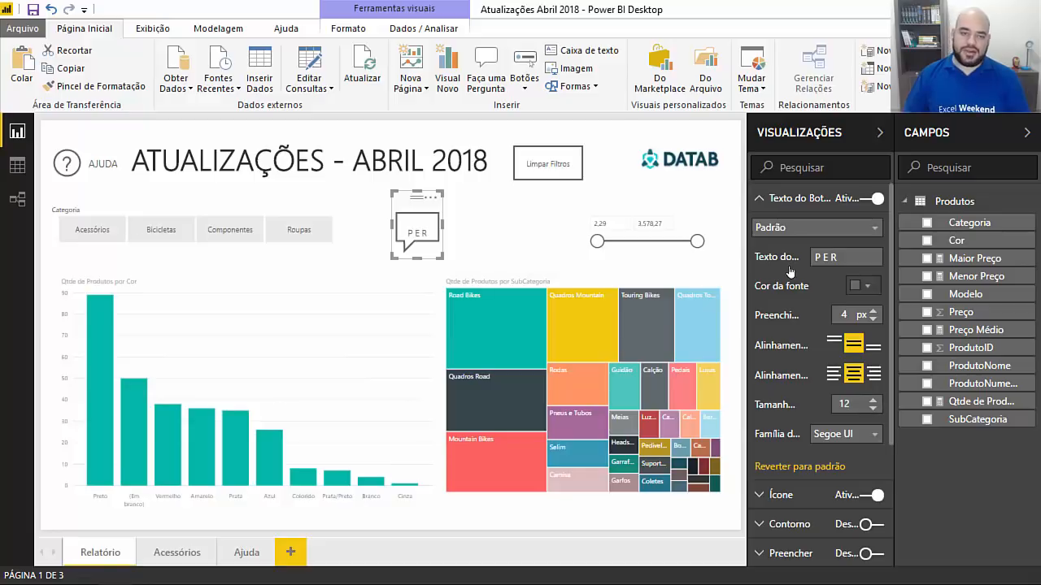
left_click_drag(409, 202, 400, 193)
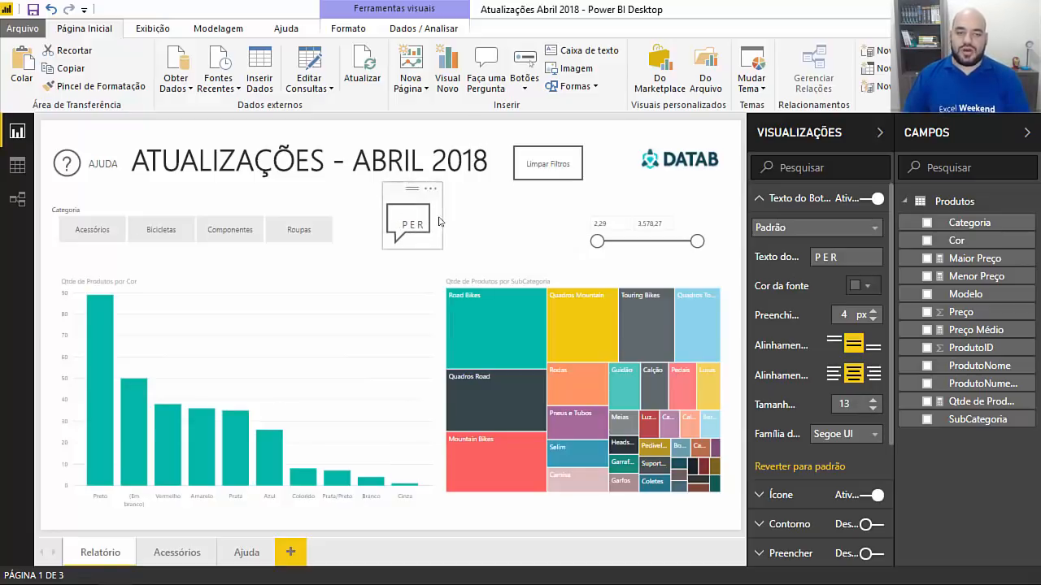
Set the speech-bubble button's action type to P e R and deselect the button.
left_click(781, 200)
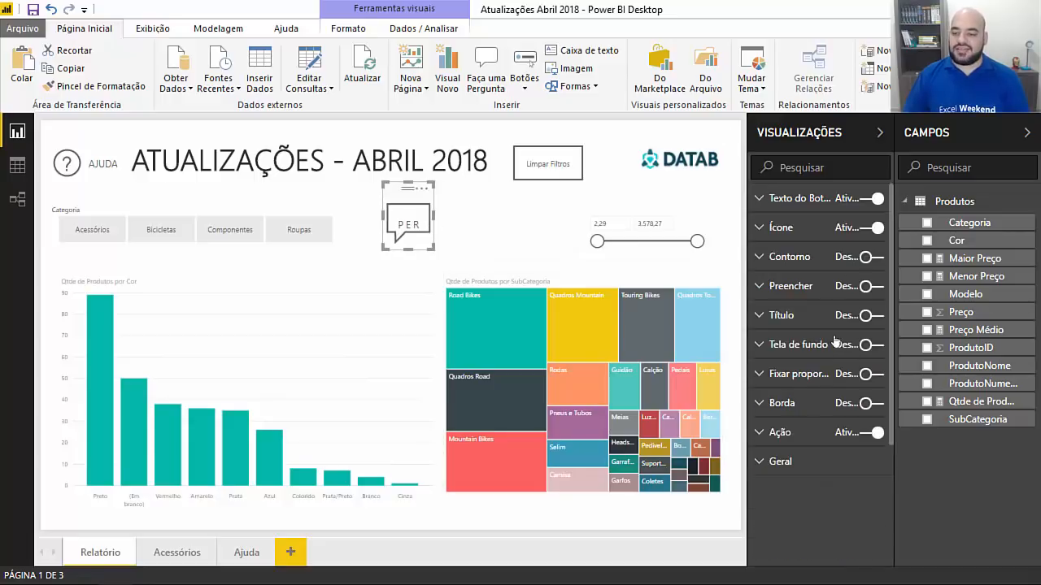
left_click(783, 433)
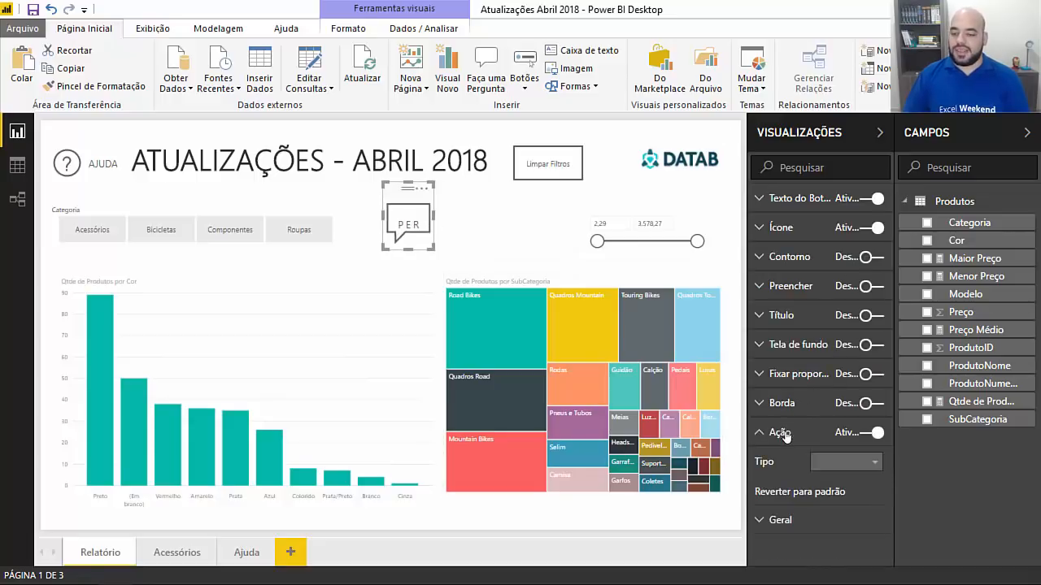
left_click(847, 462)
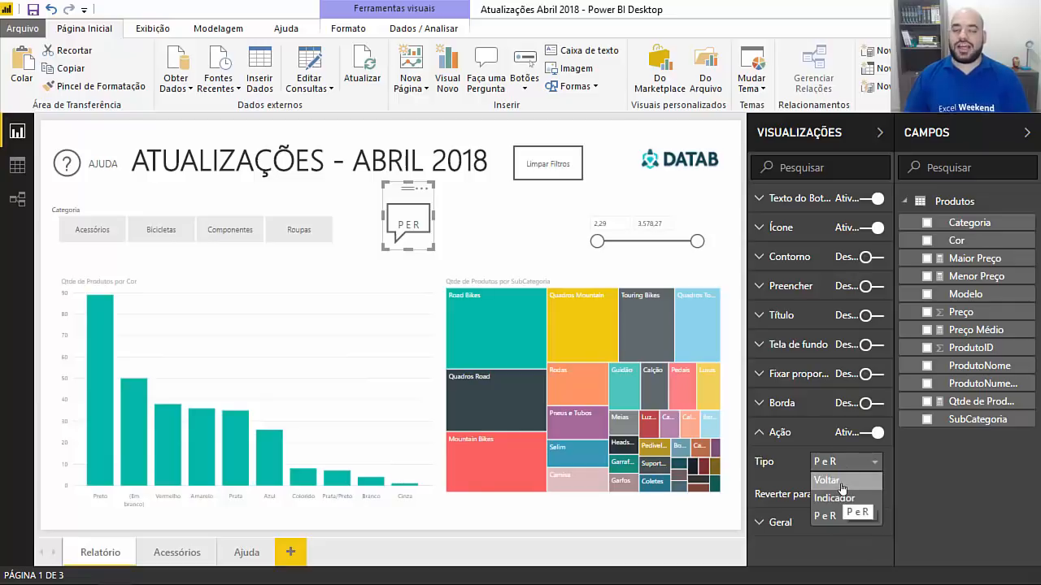
left_click(857, 516)
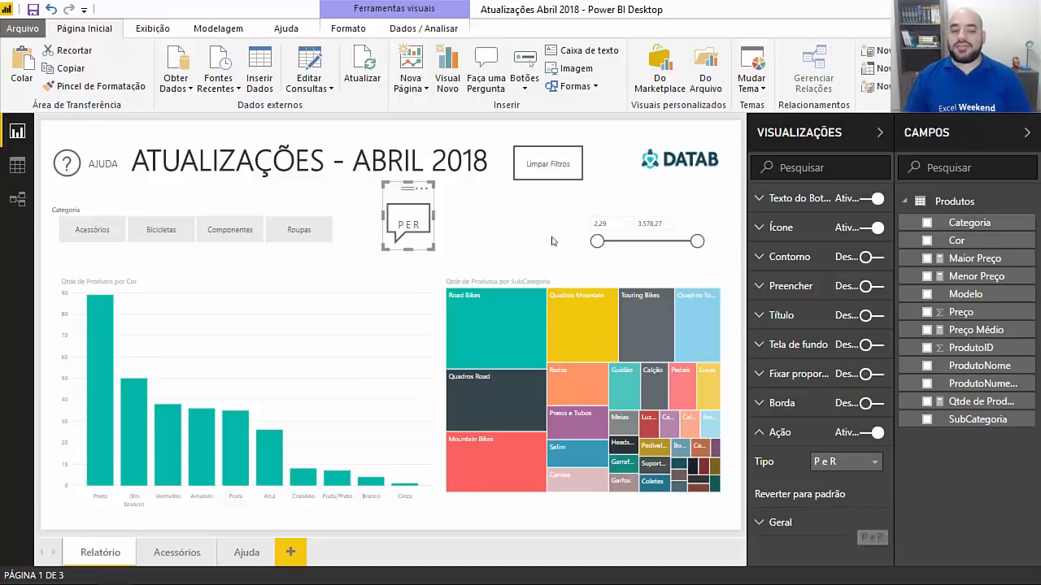
left_click(527, 141)
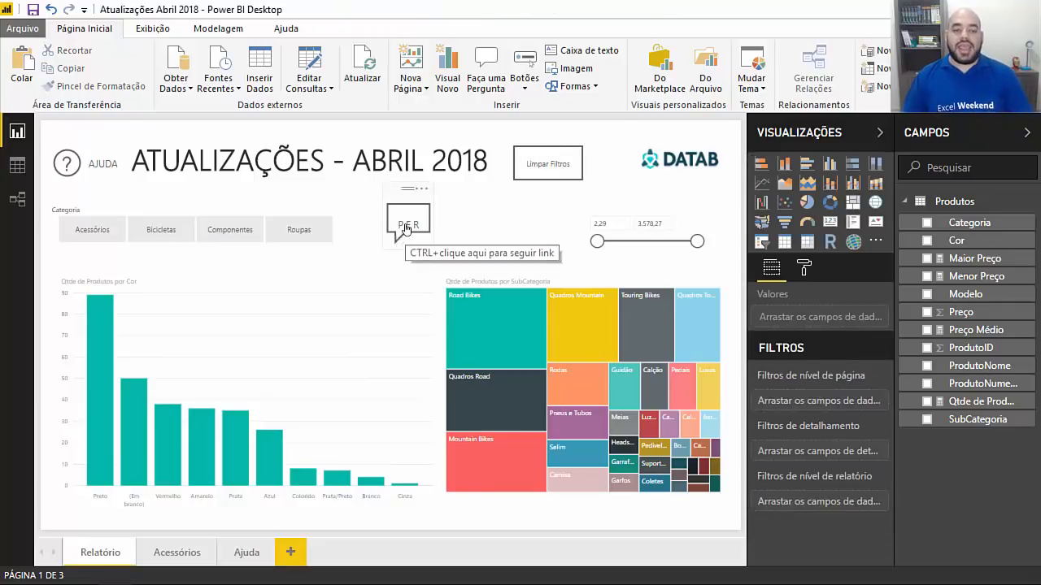
Follow the P E R button's link to the question window and enter the question "Top 5 sub categoria por", using the suggested SubCategoria field.
left_click(402, 226, "ctrl")
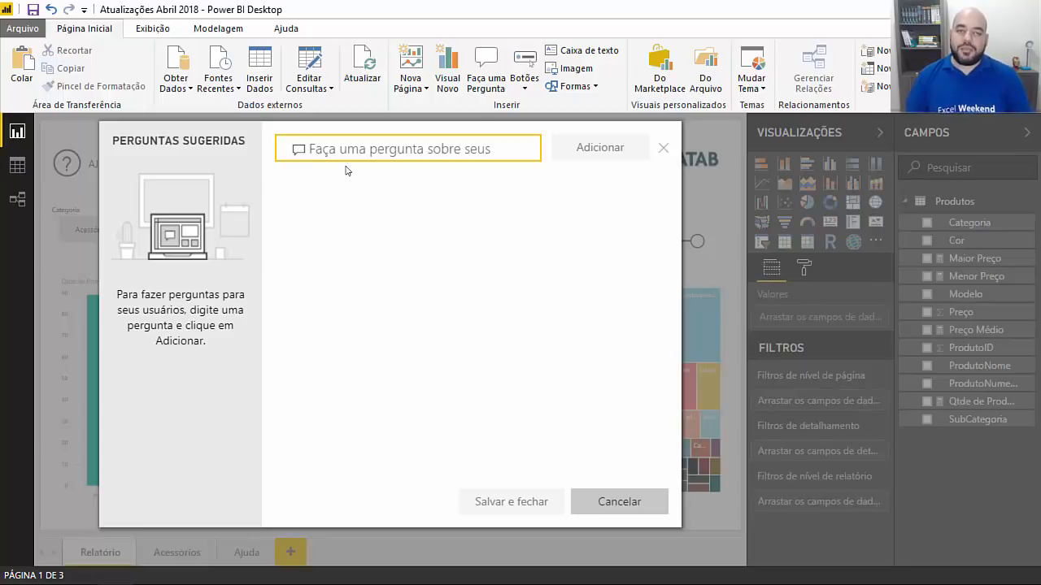
type("tOP")
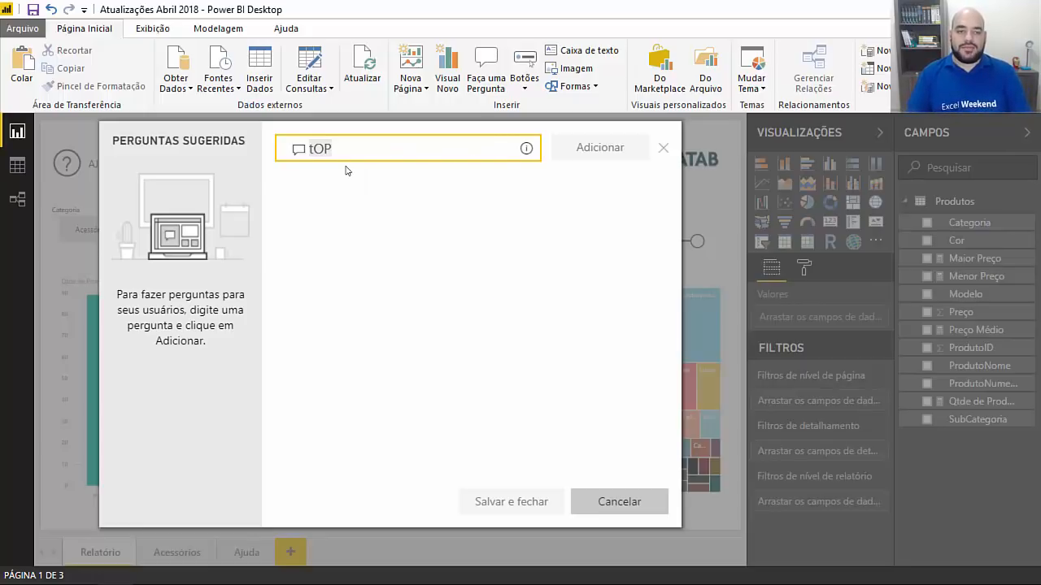
key("BackSpace")
key("BackSpace")
key("BackSpace")
type("Top")
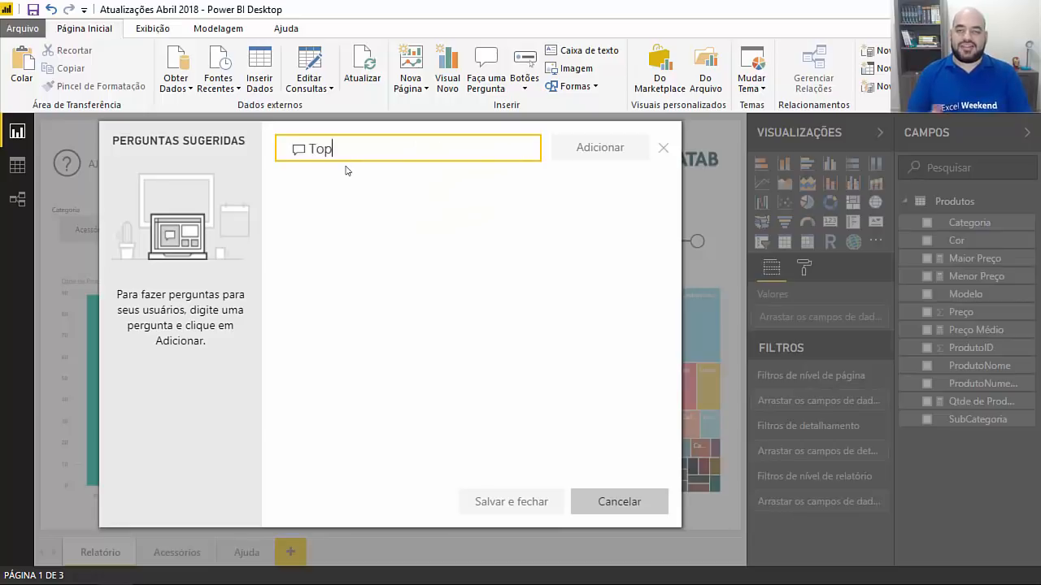
type(" 5 Sub")
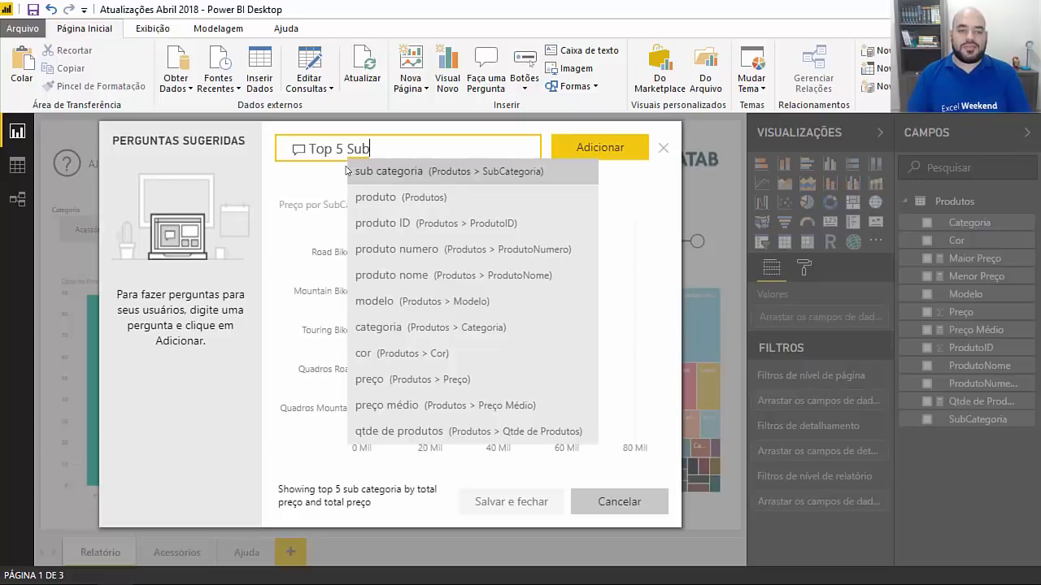
left_click(346, 171)
type("por")
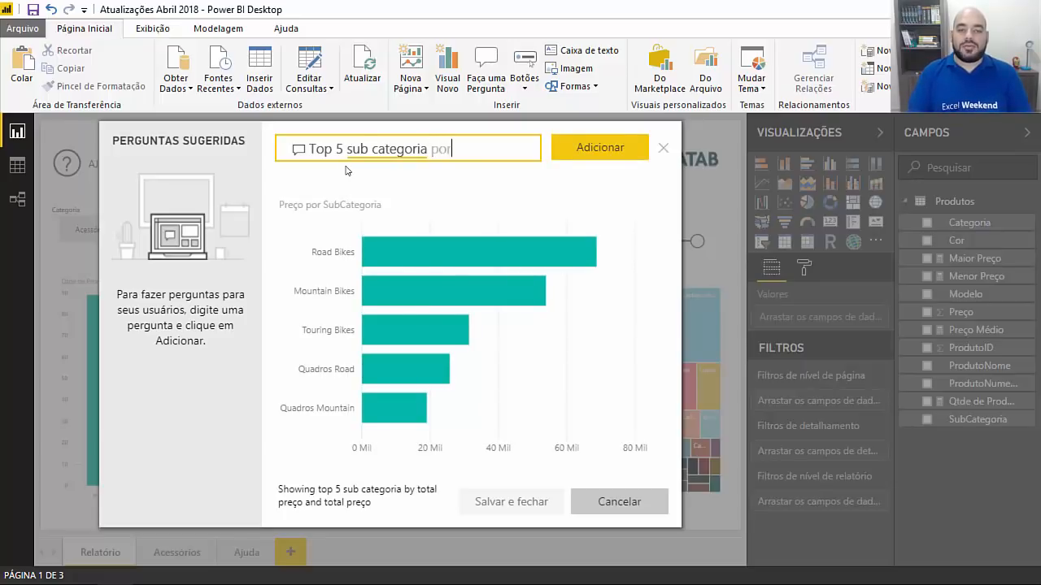